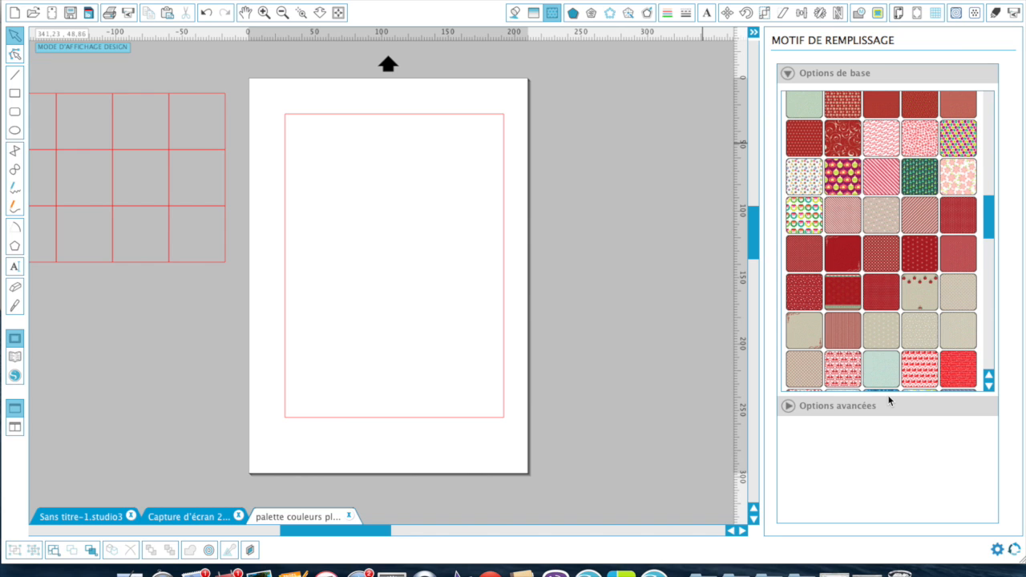
Fill the large rectangle on the page with the light pattern of multicoloured round flowers
scroll(885, 284, "down", 10)
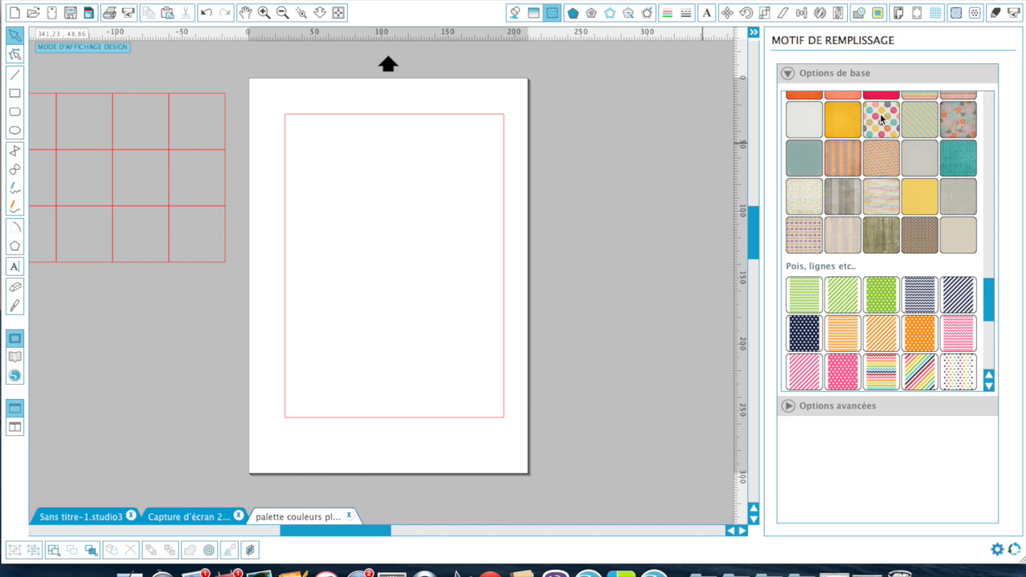
left_click(881, 119)
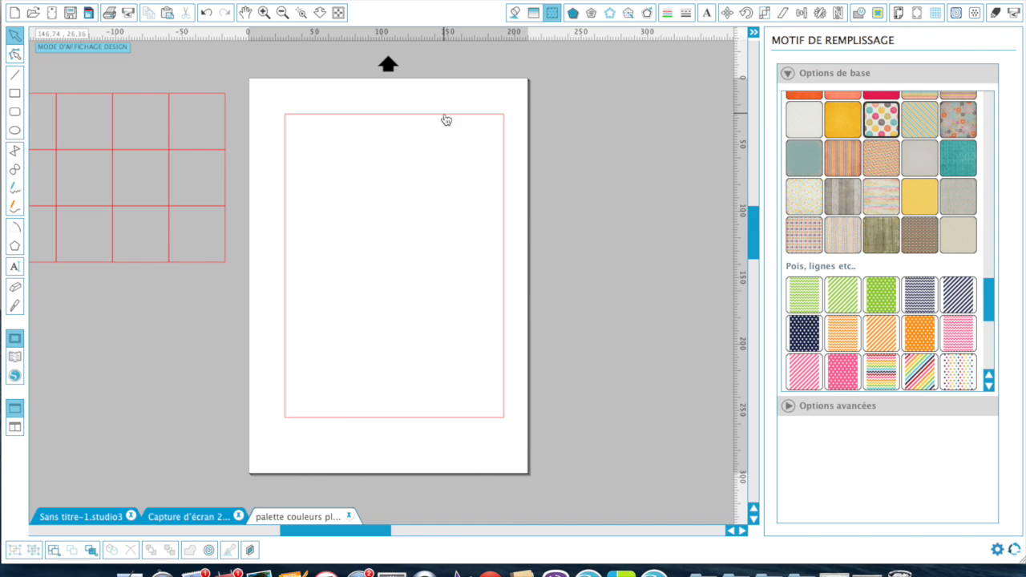
left_click(424, 114)
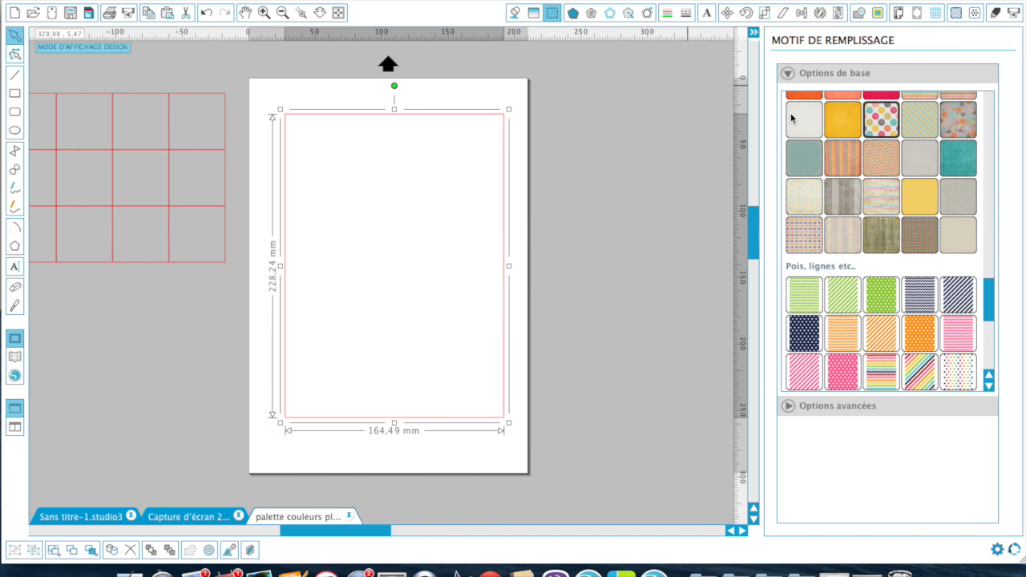
left_click(889, 122)
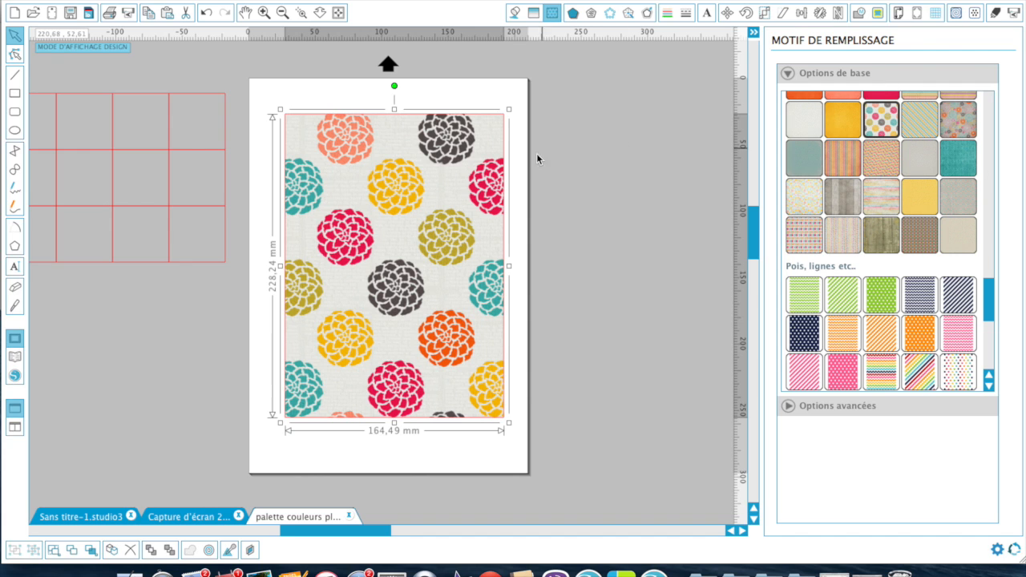
left_click(561, 198)
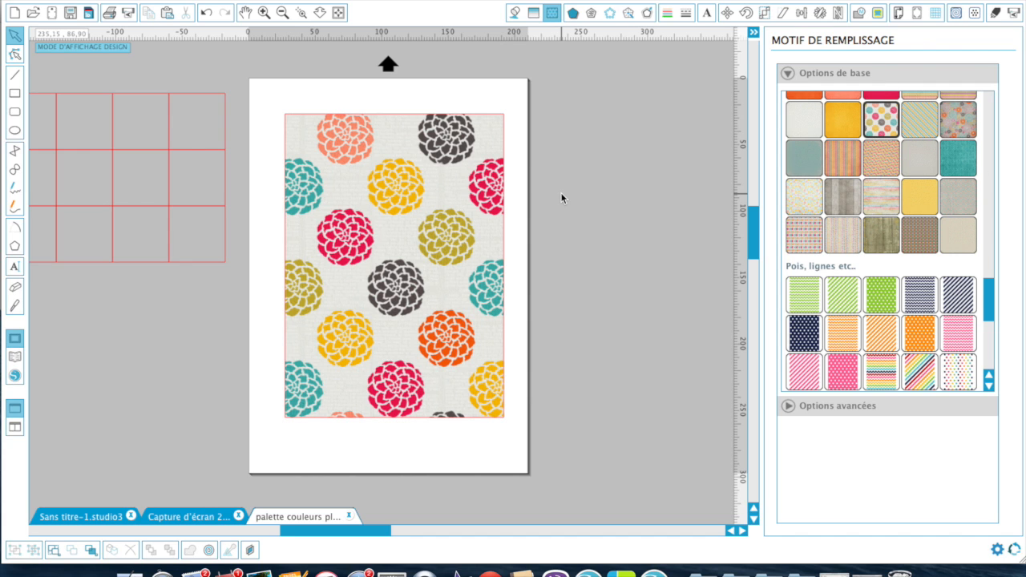
Try copying the patterned rectangle's fill onto the grid's upper-right square with the eyedropper, and undo it
left_click(202, 99)
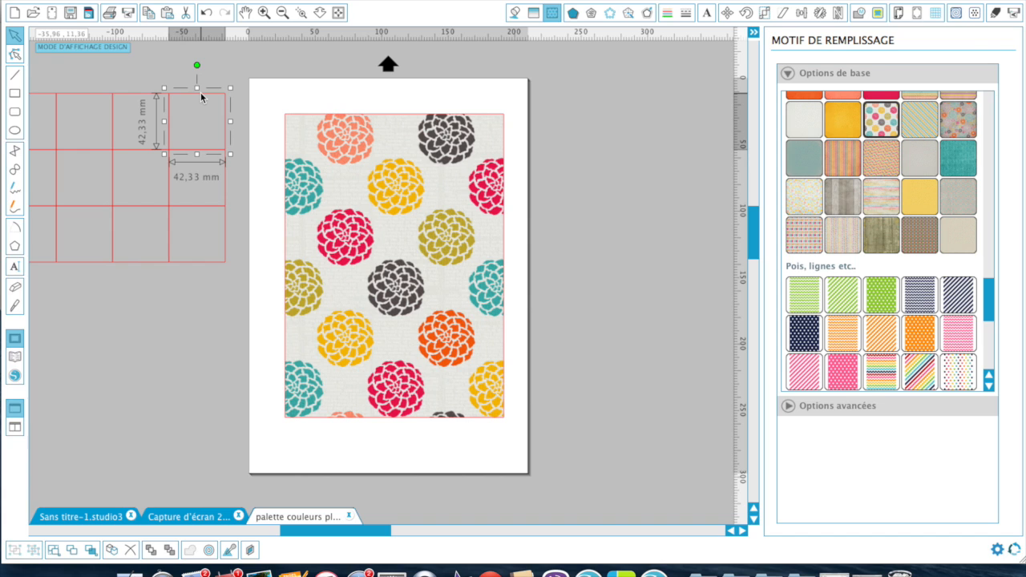
key("i")
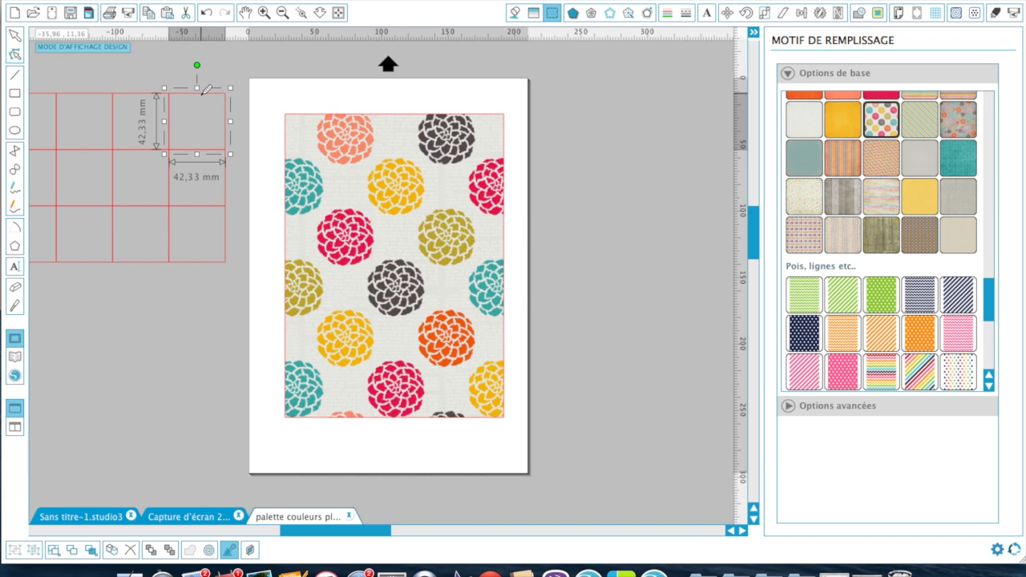
left_click(364, 139)
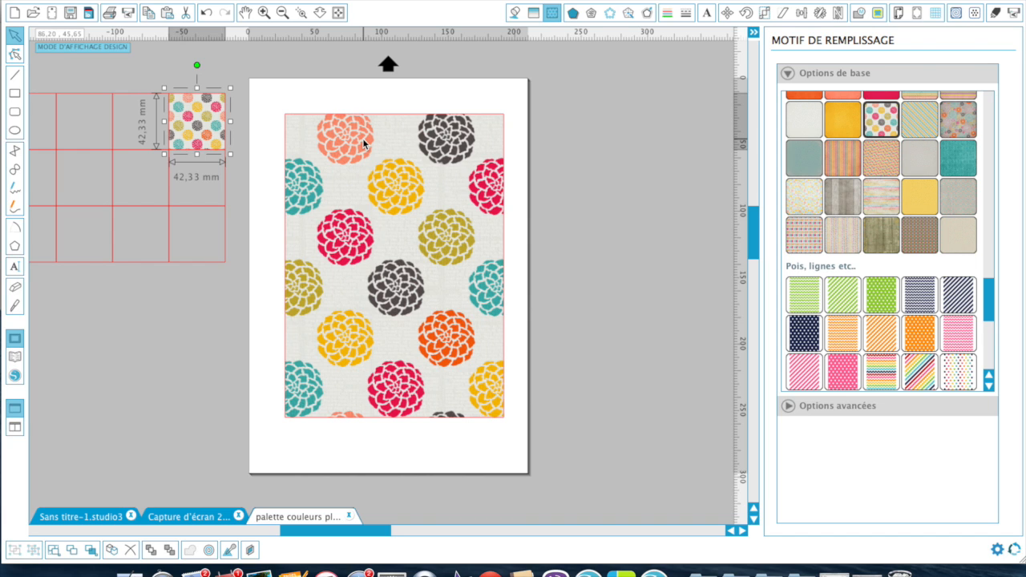
left_click(206, 14)
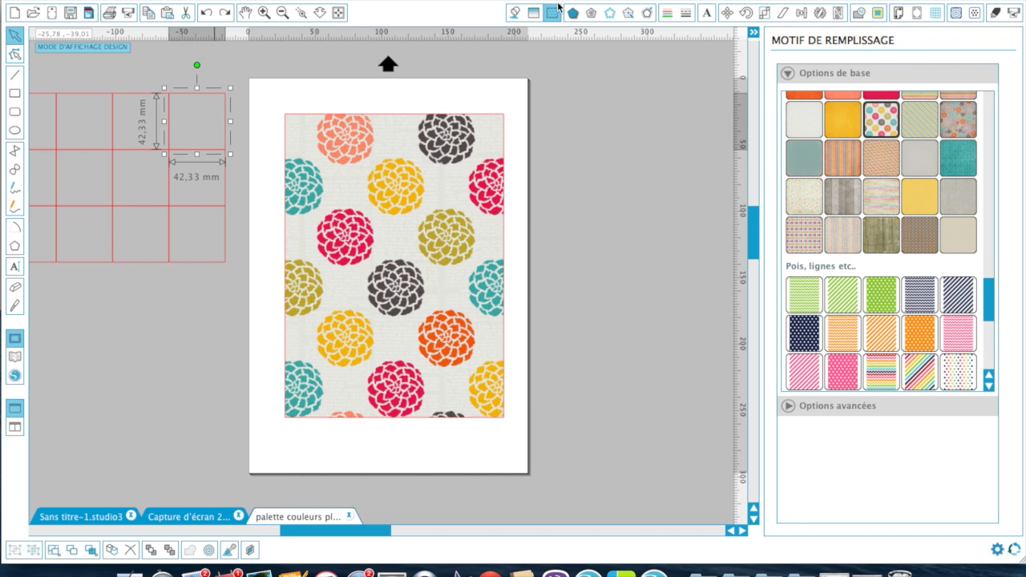
Fill the grid's upper-right square with crimson and its lower-right square with dark grey, sampling the solid colours from the pattern's flowers
left_click(516, 14)
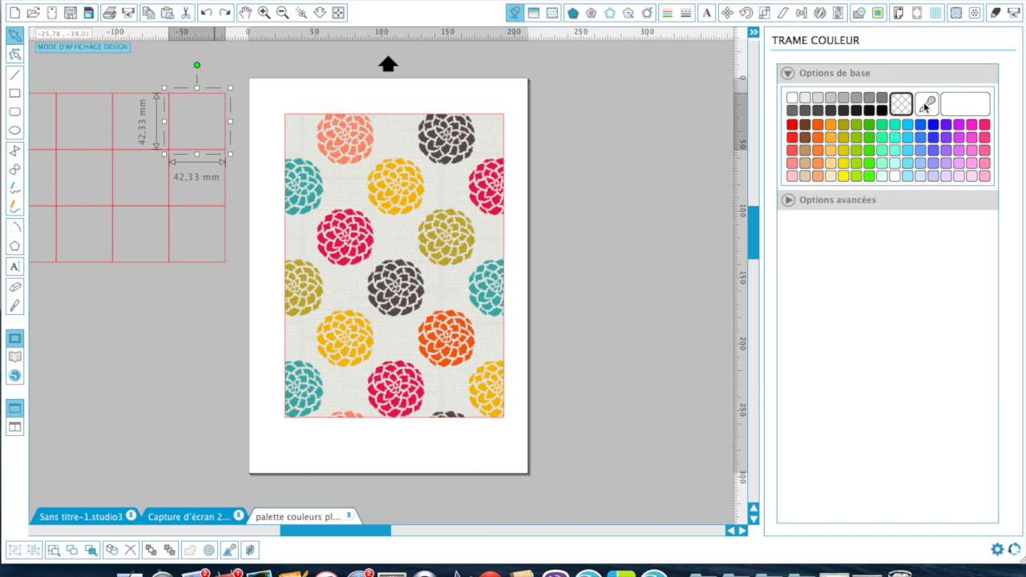
left_click(927, 104)
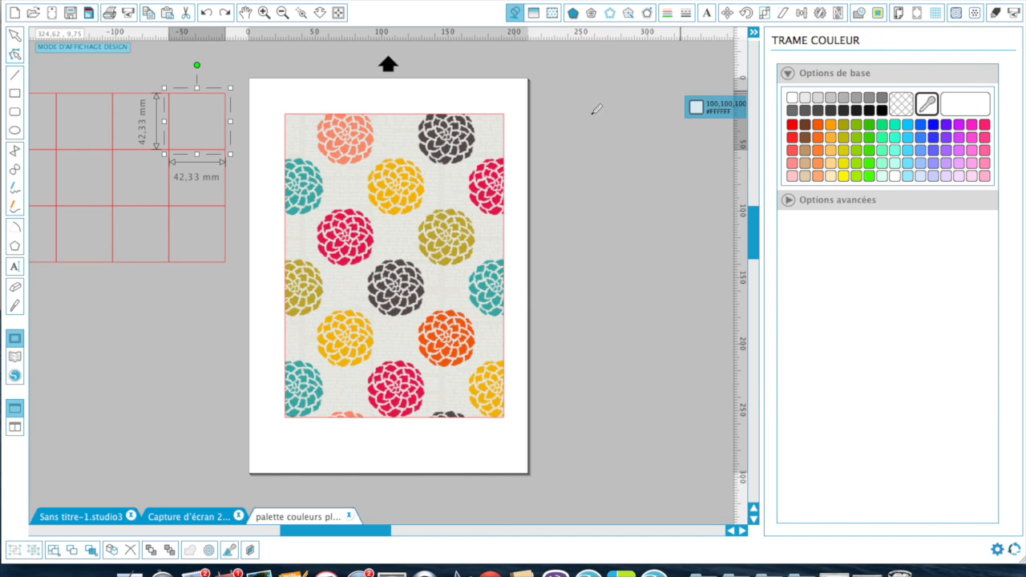
left_click(496, 168)
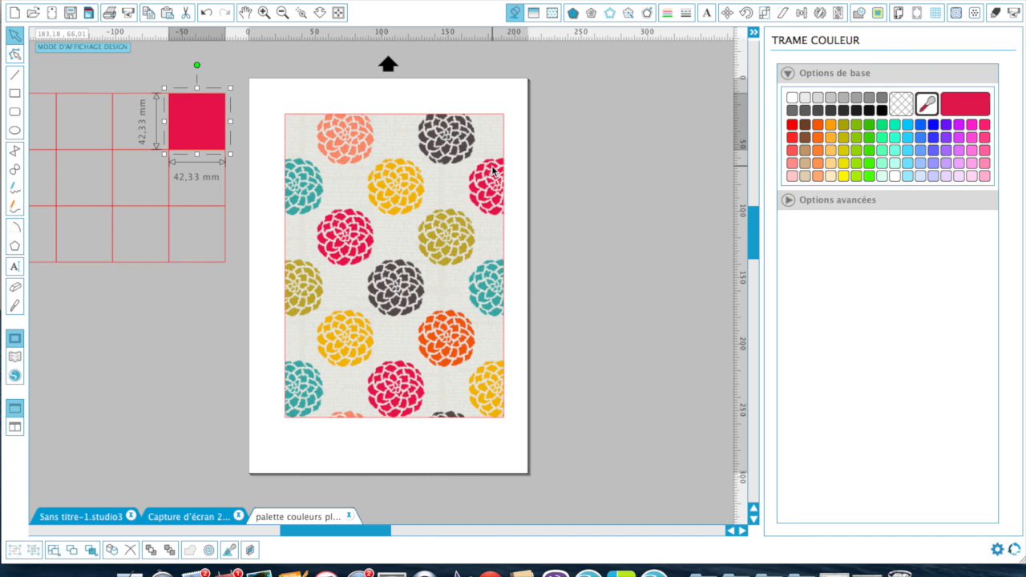
left_click(205, 205)
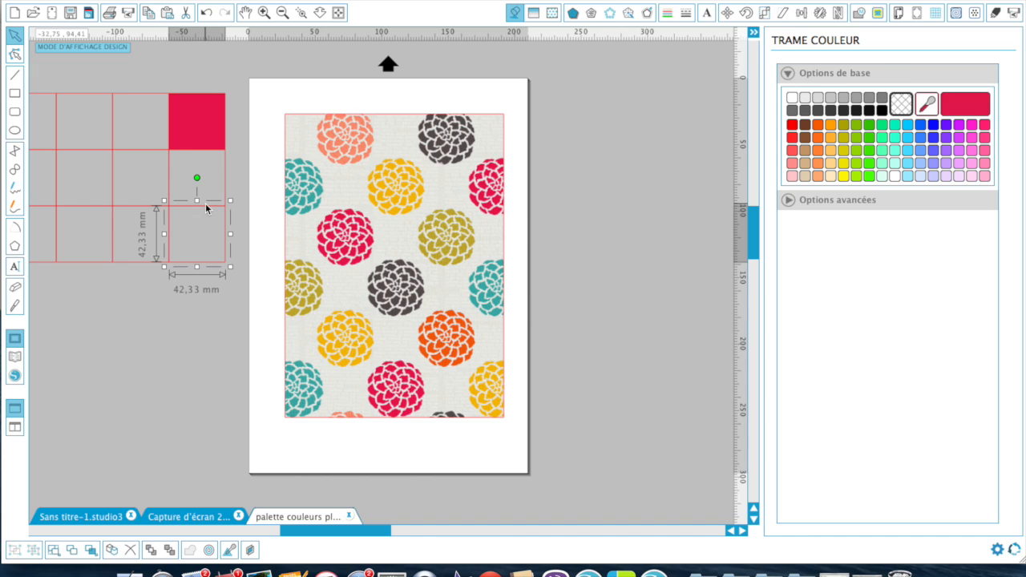
left_click(924, 112)
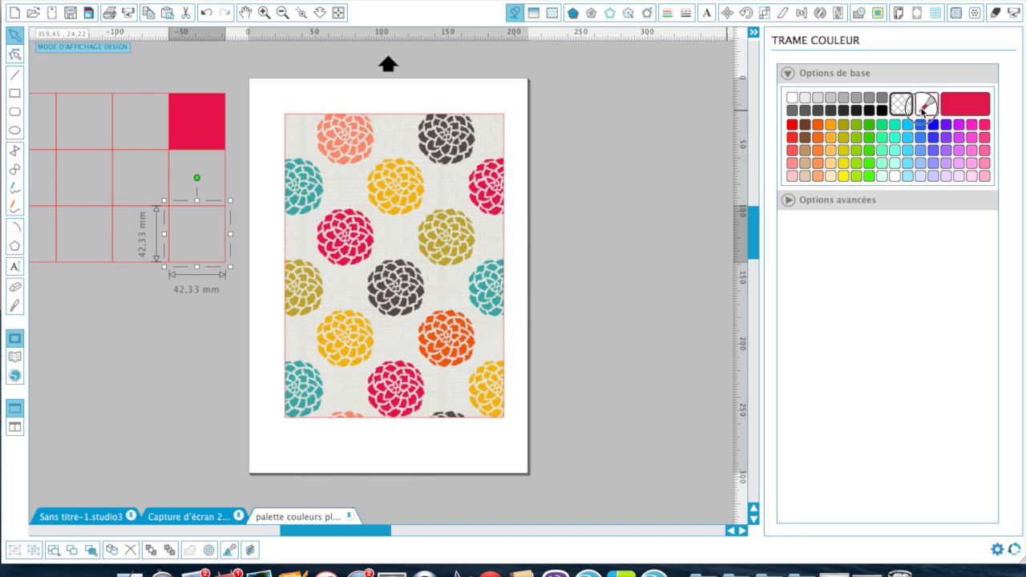
left_click(468, 142)
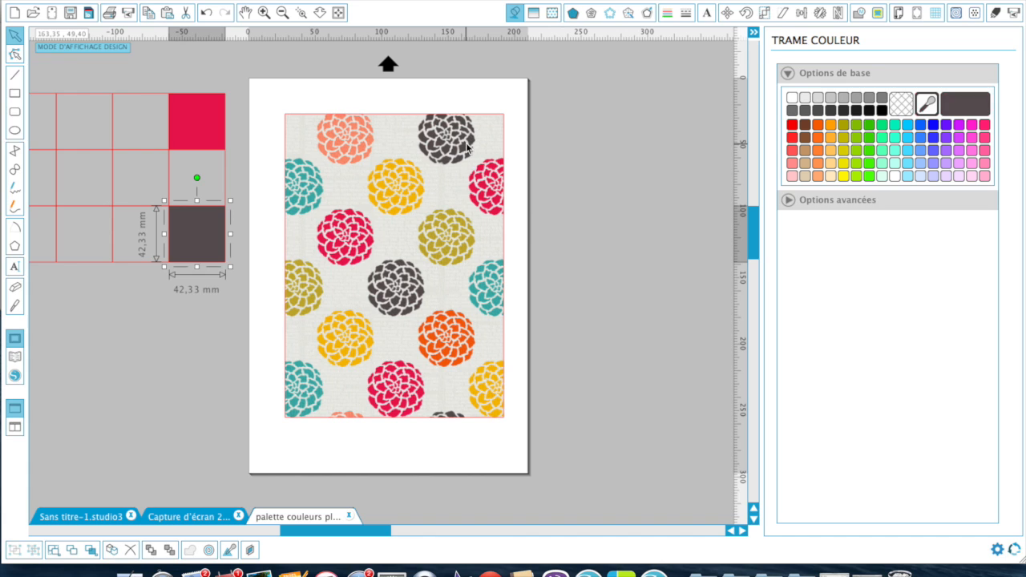
Fill the last column's middle square with olive and the adjacent column's top square with yellow, both sampled from the flower pattern
left_click(224, 181)
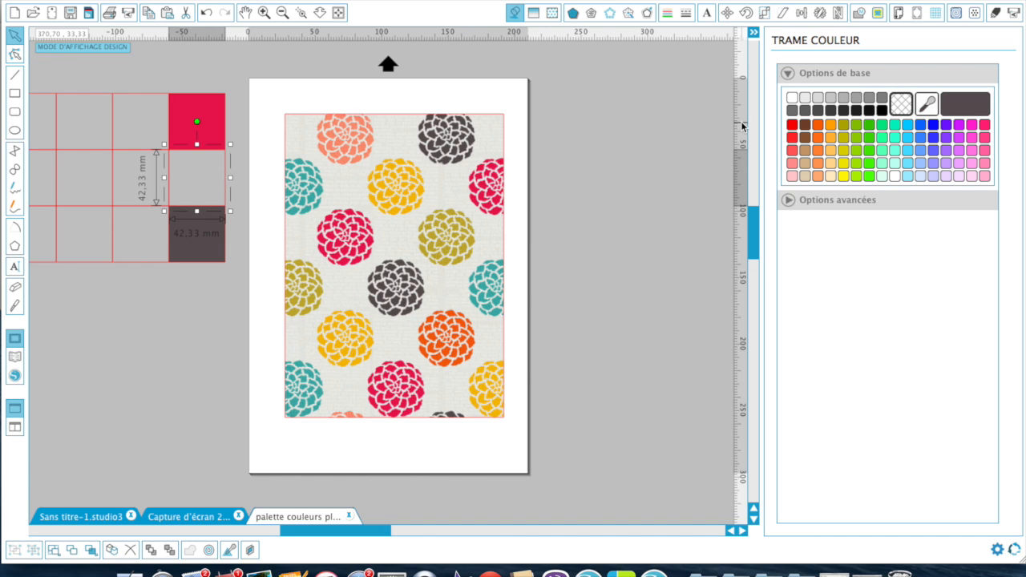
left_click(926, 106)
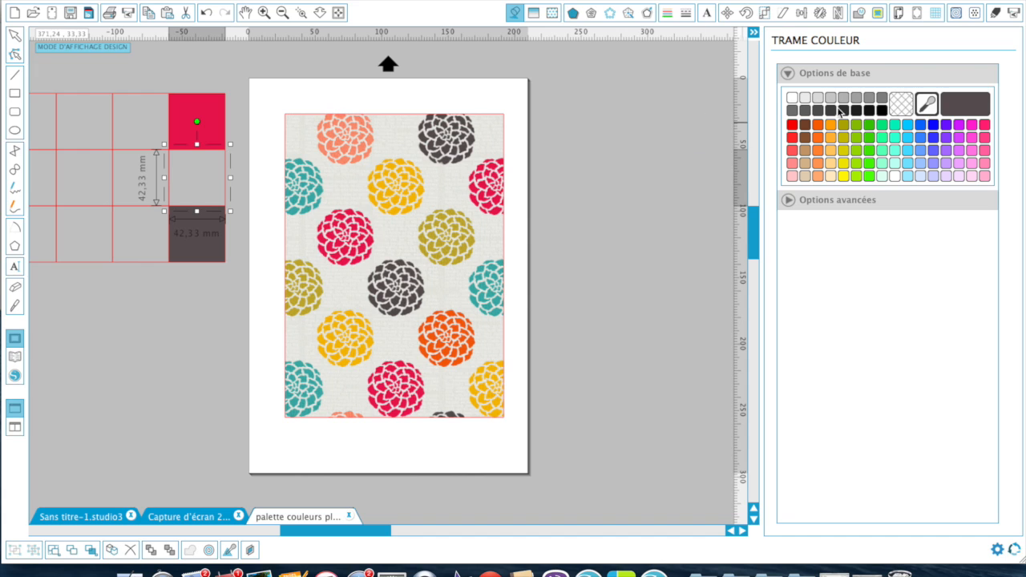
left_click(465, 245)
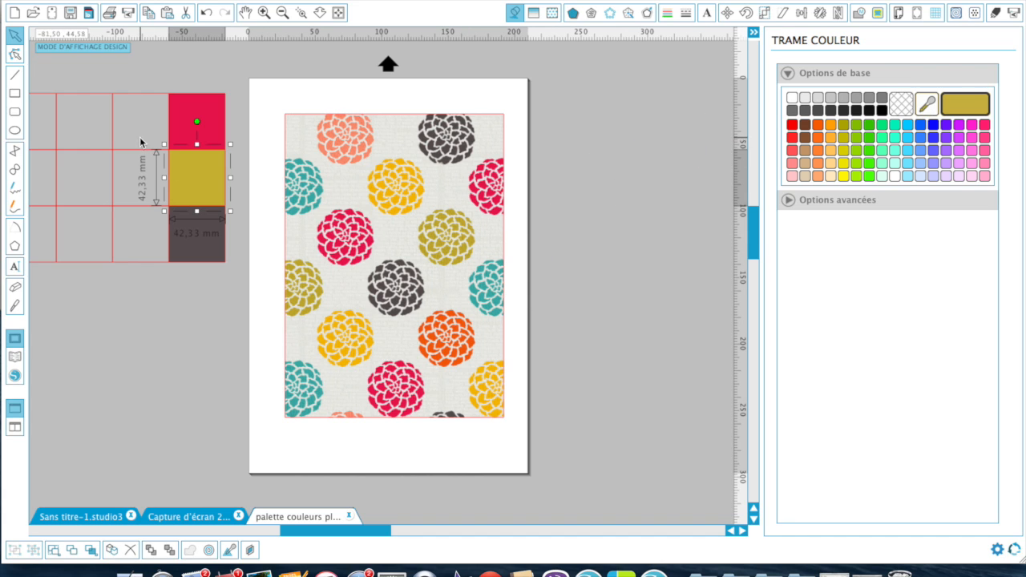
left_click(145, 98)
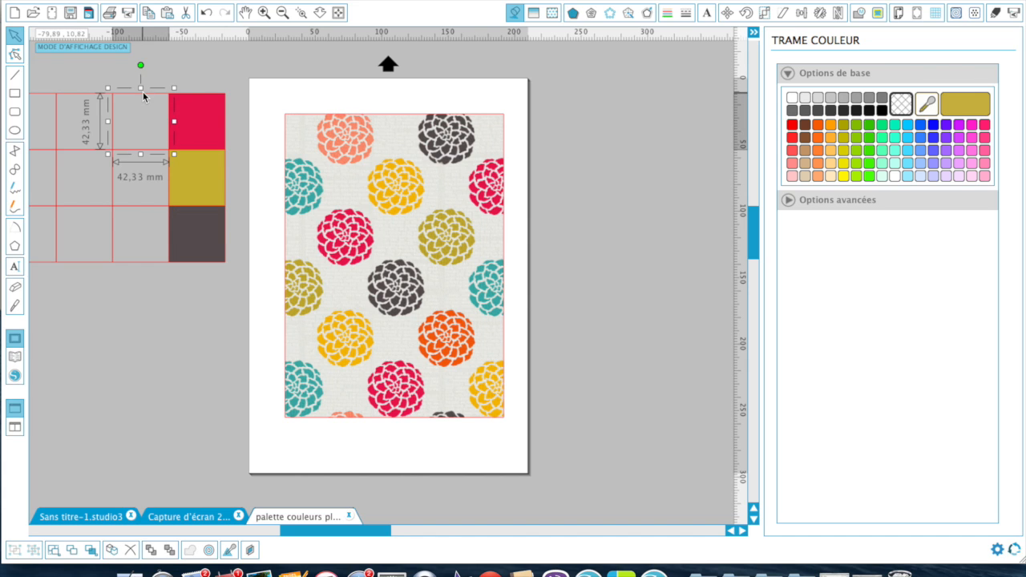
left_click(925, 106)
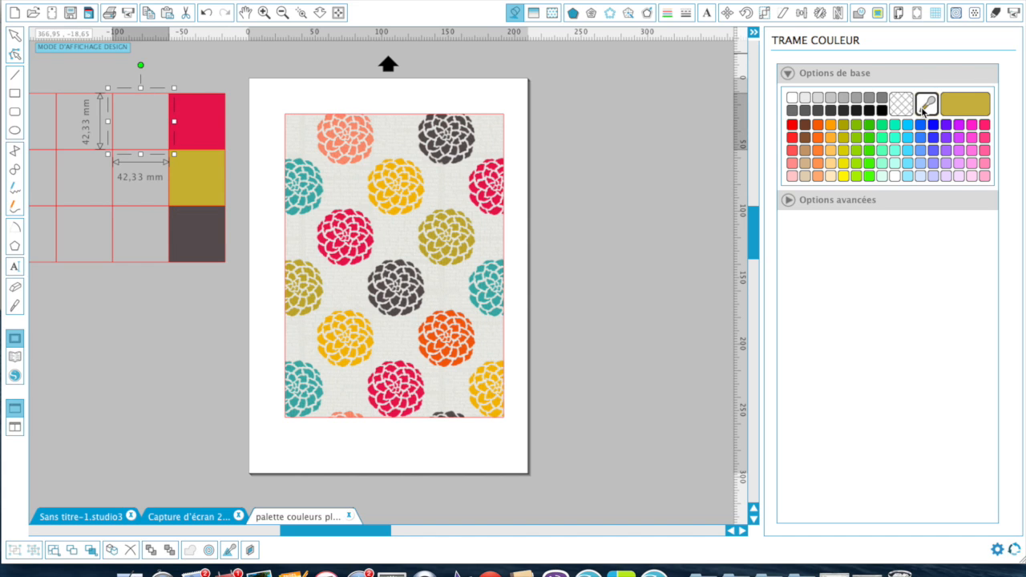
left_click(422, 189)
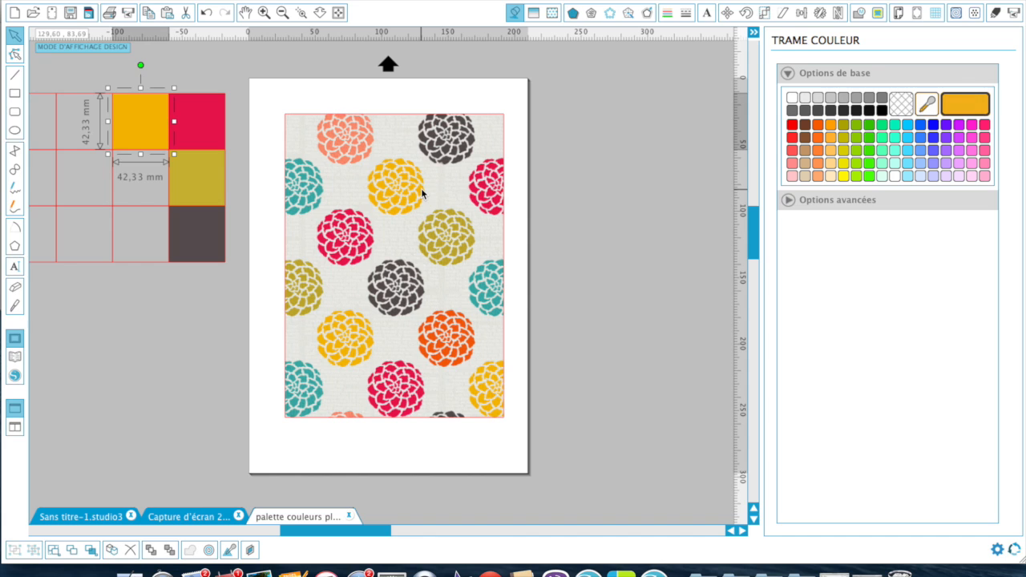
Fill the square beside the dark grey one in the grid's bottom row with teal sampled from a flower
left_click(126, 211)
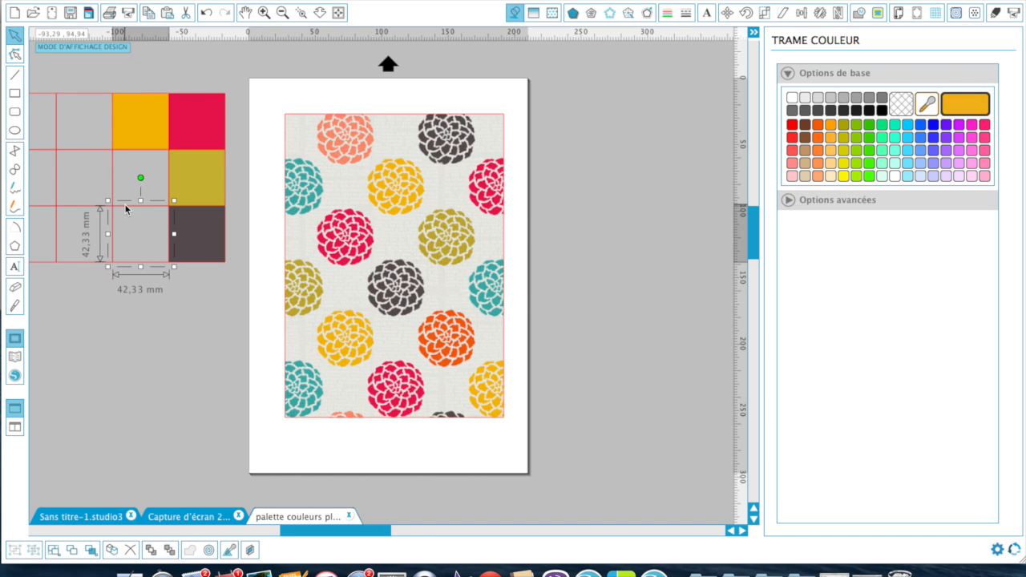
left_click(926, 105)
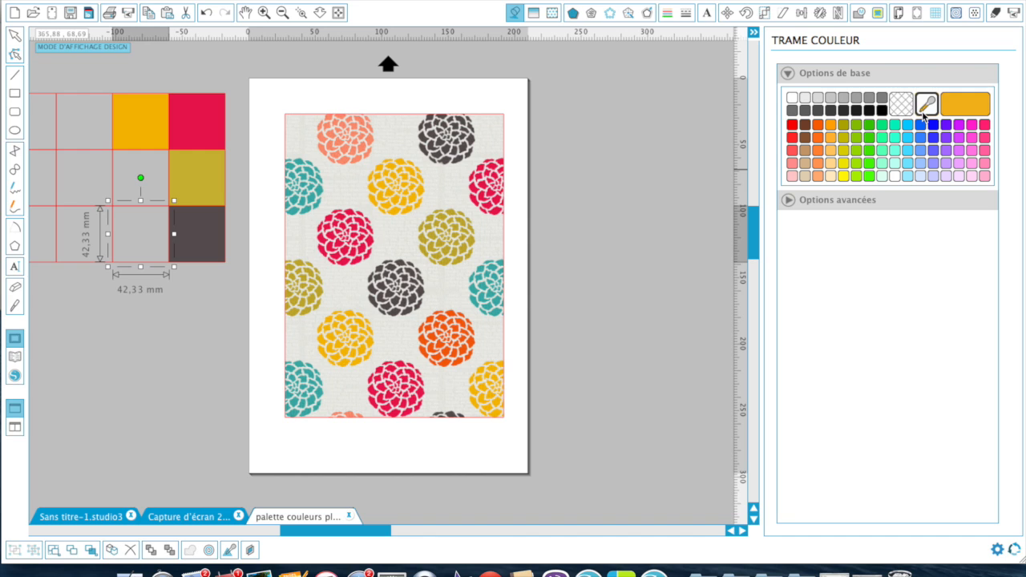
left_click(491, 298)
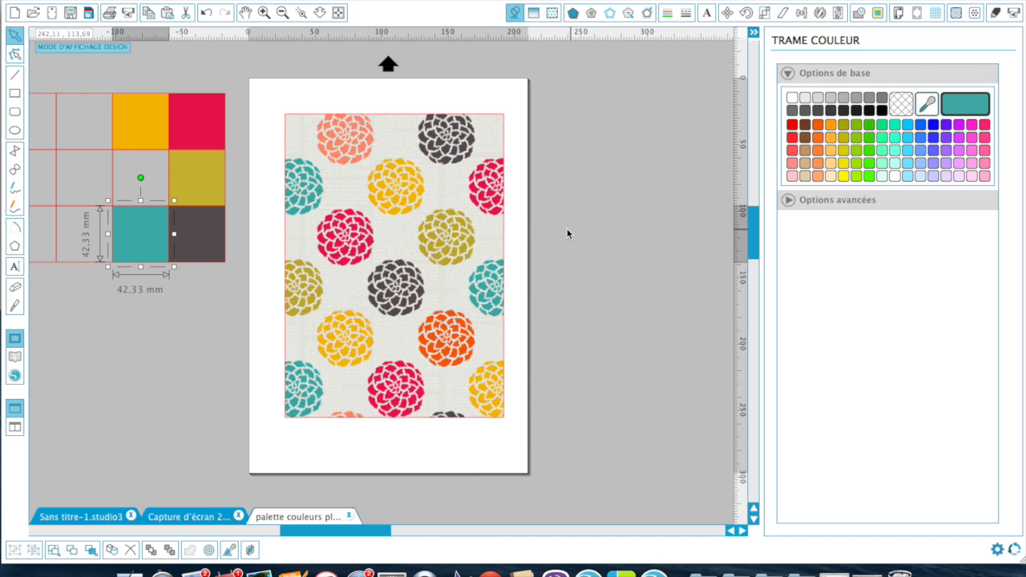
Move the teal square down out of the grid to free the edge of the empty square above it
left_click(114, 180)
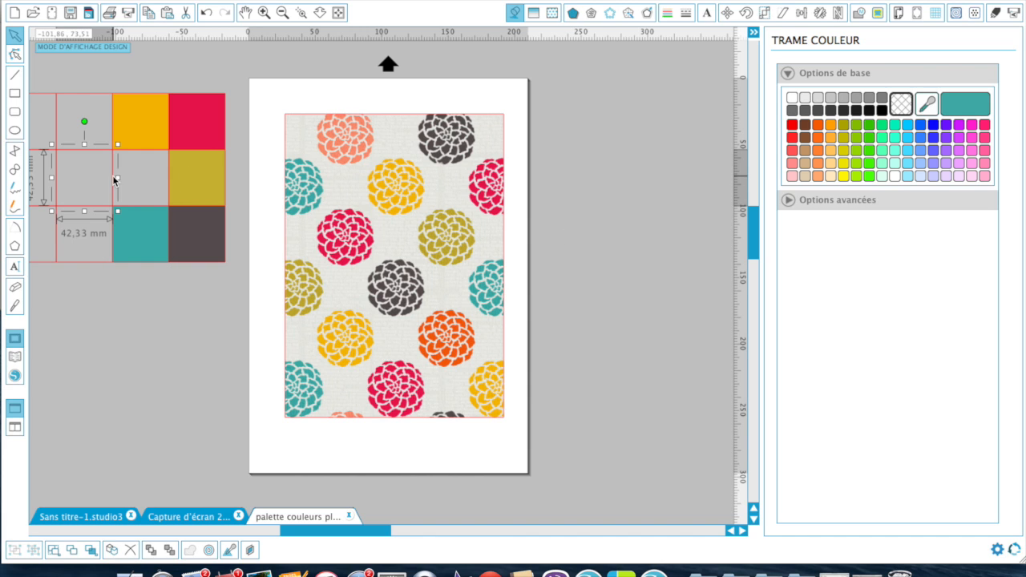
left_click(140, 170)
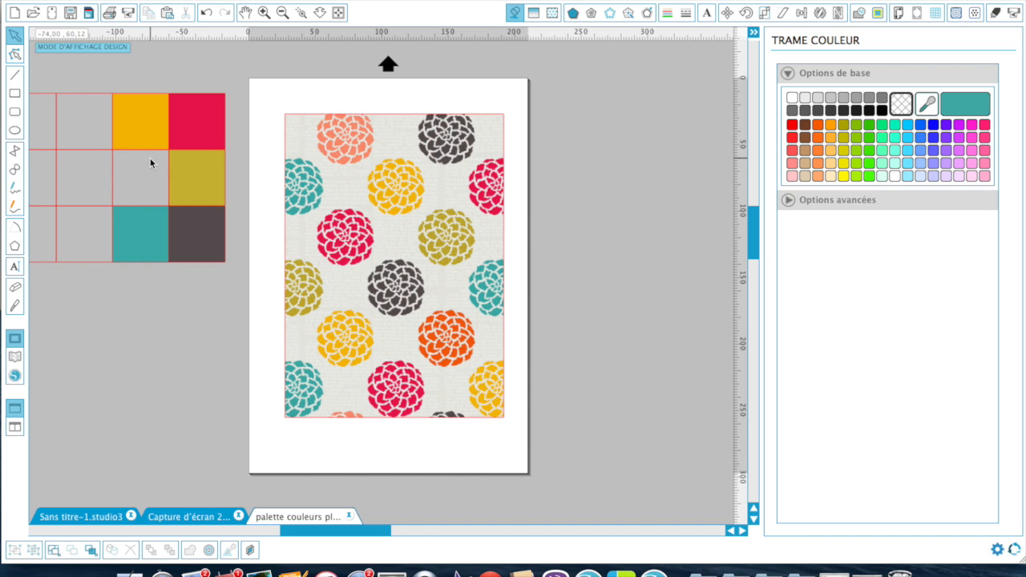
left_click(156, 147)
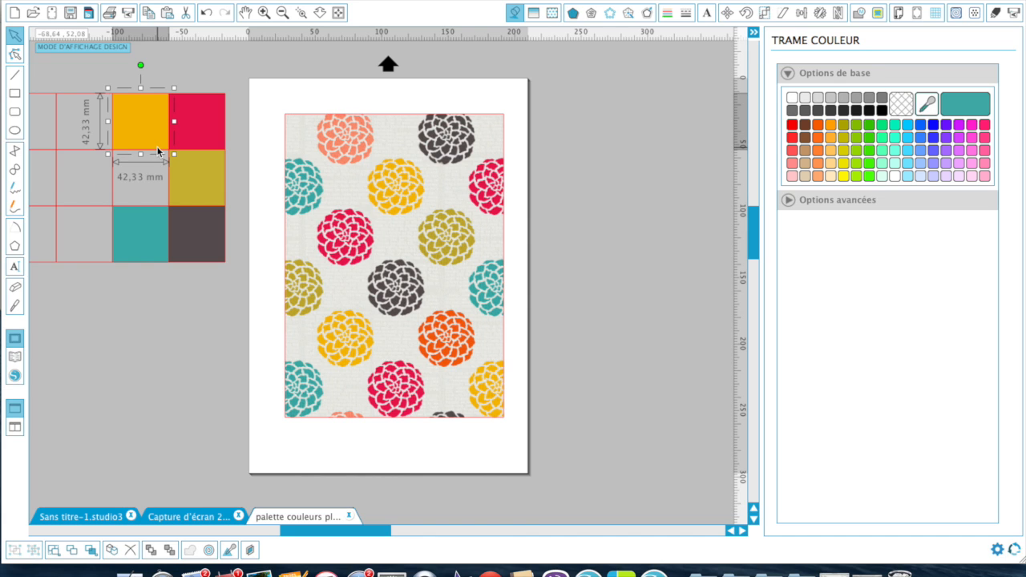
left_click(147, 181)
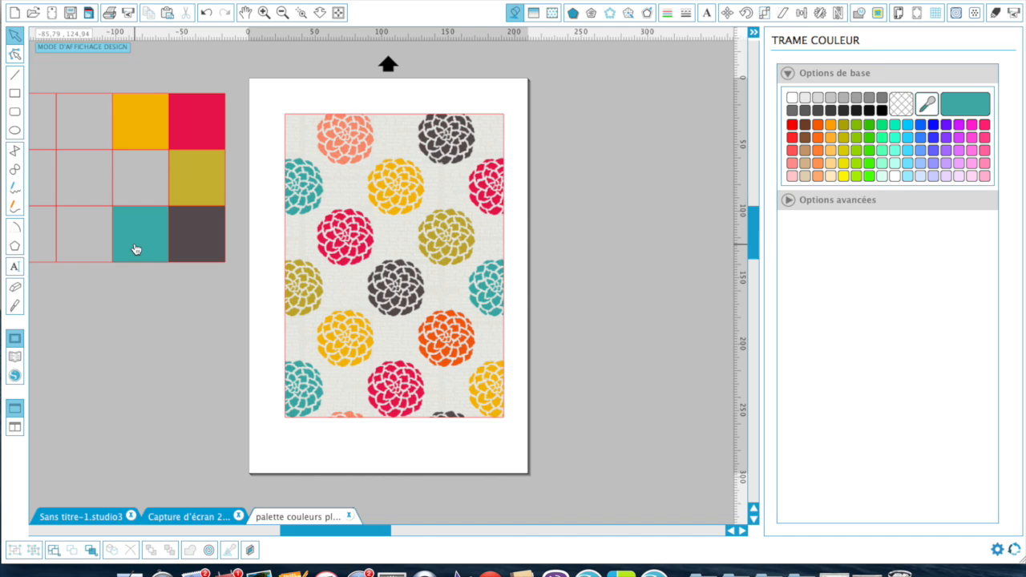
left_click_drag(137, 247, 138, 322)
Fill the empty square under the yellow one with coral sampled from the pattern, and move the teal square back into the grid
left_click(139, 208)
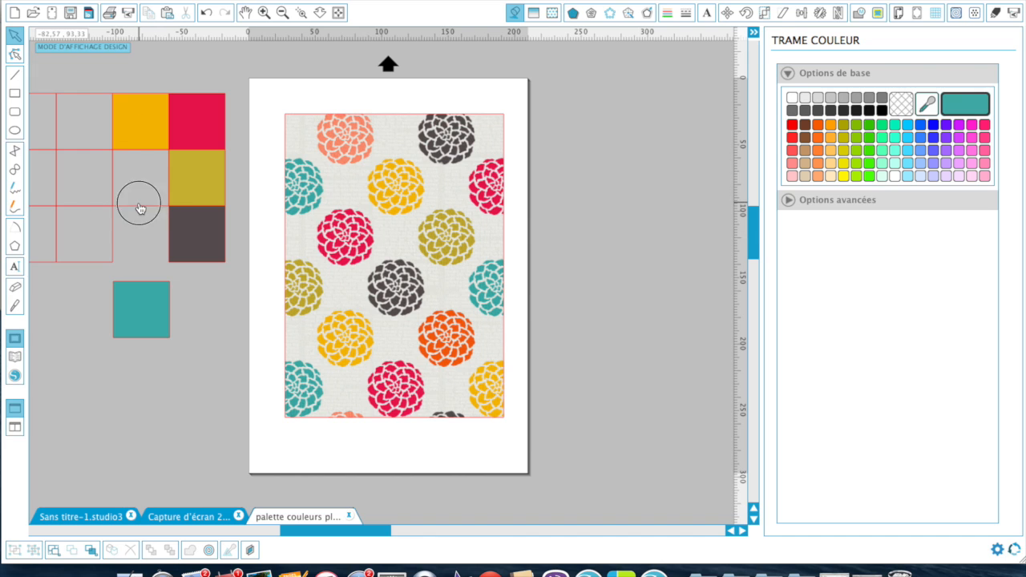
left_click(925, 108)
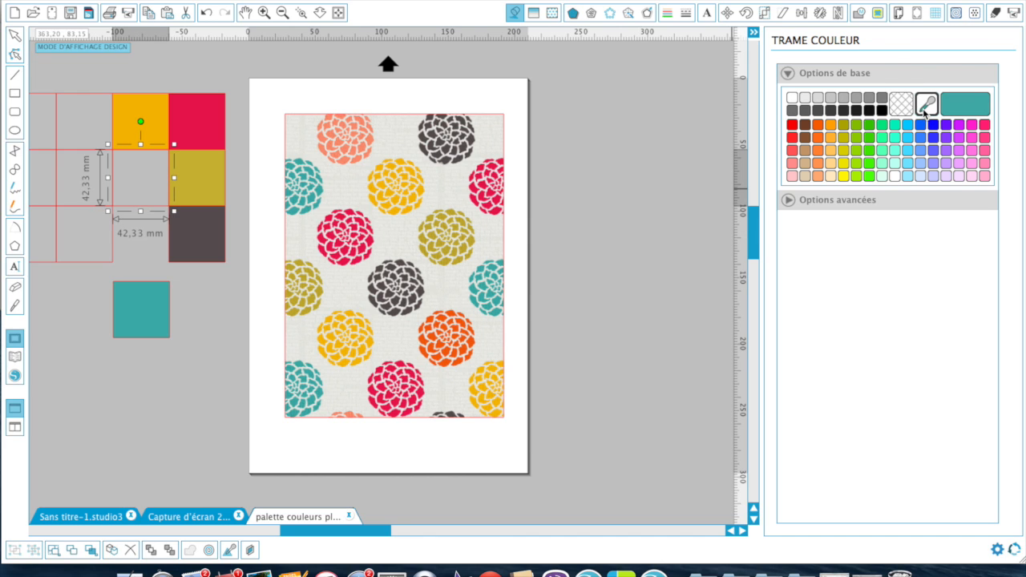
left_click(361, 145)
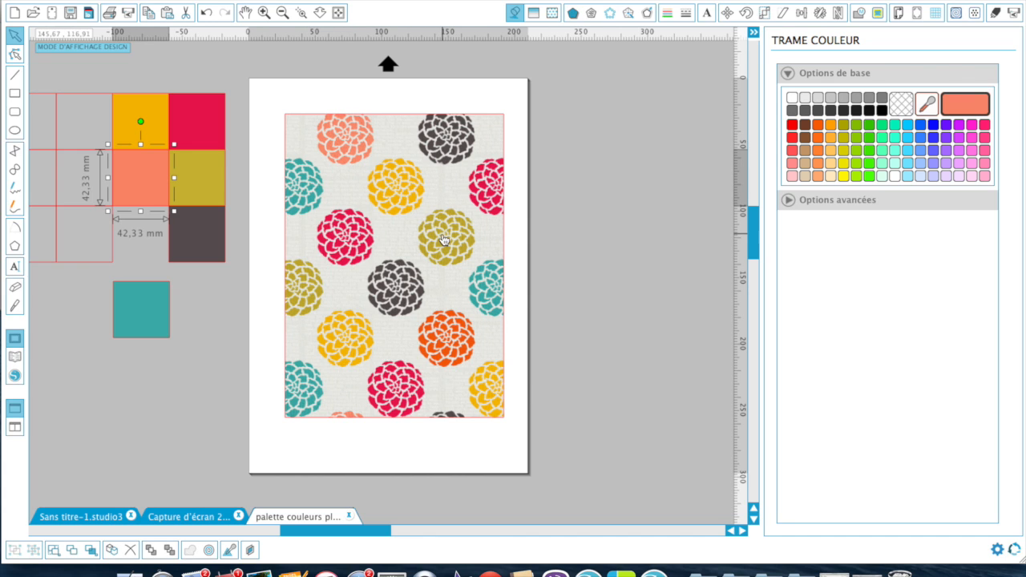
left_click_drag(149, 286, 146, 206)
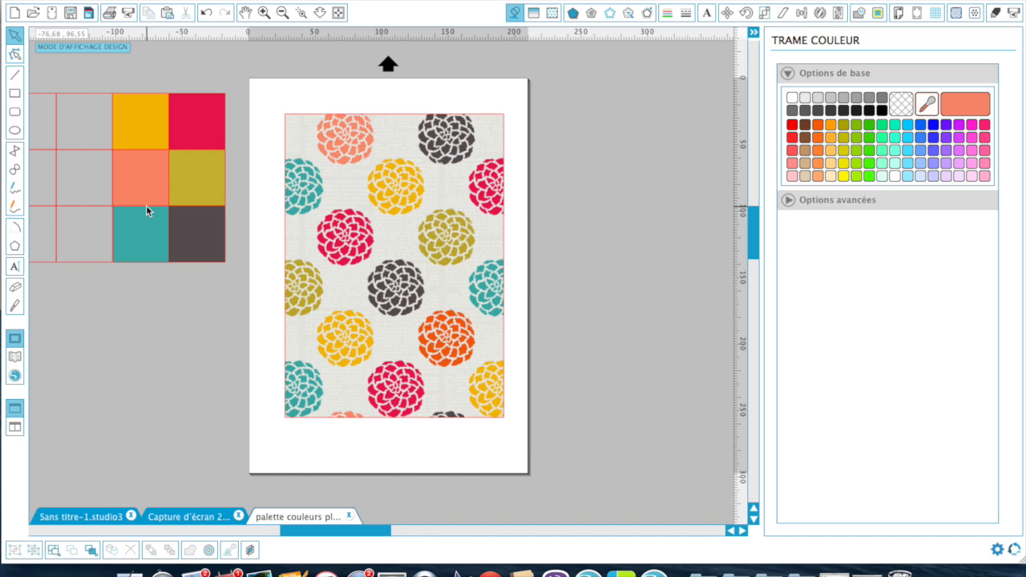
Delete the large flower-patterned rectangle from the page
left_click(332, 210)
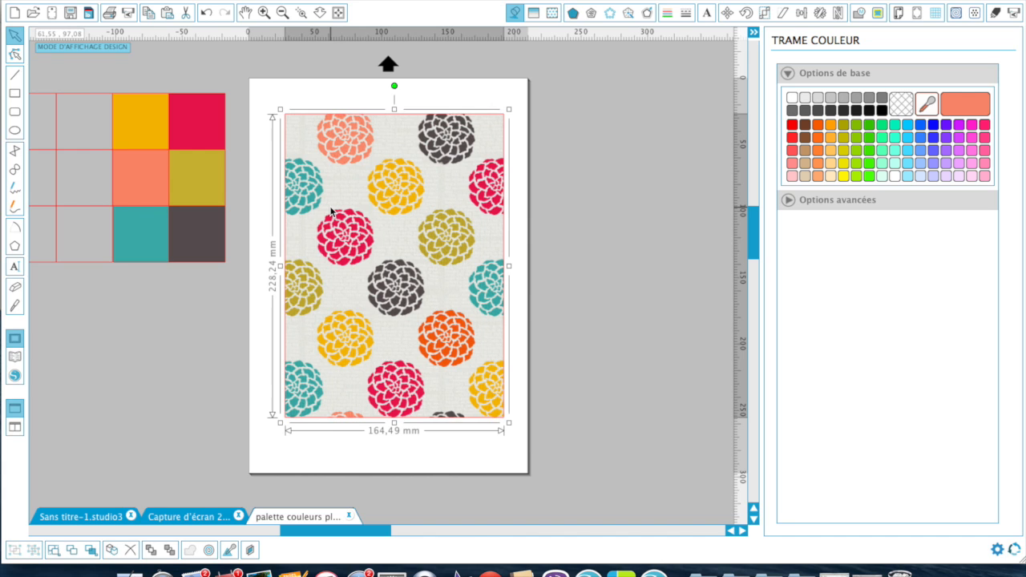
key("Delete")
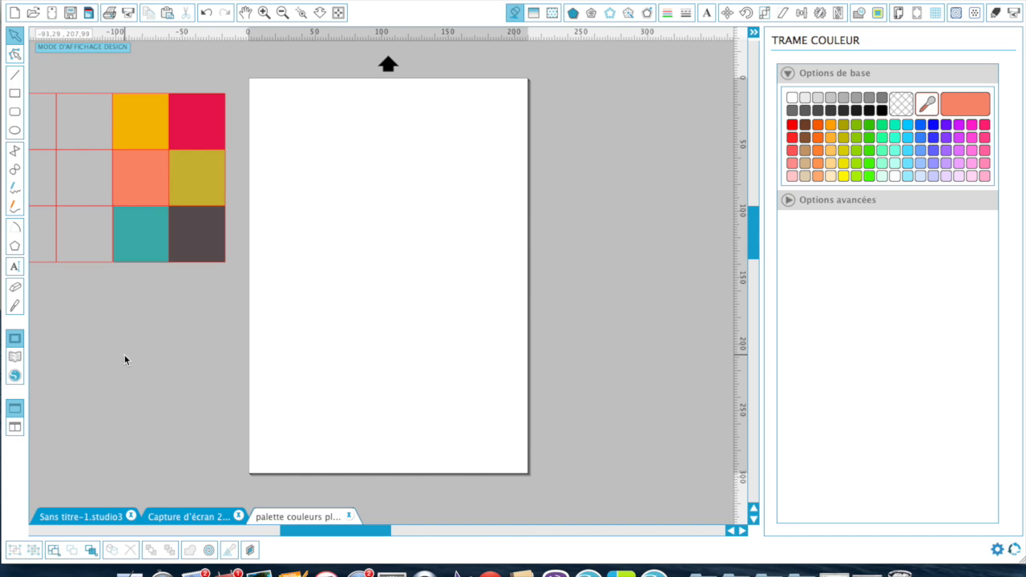
Delete the six empty squares beside the coloured ones in the palette grid
scroll(158, 361, "left", 5)
left_click_drag(106, 75, 203, 261)
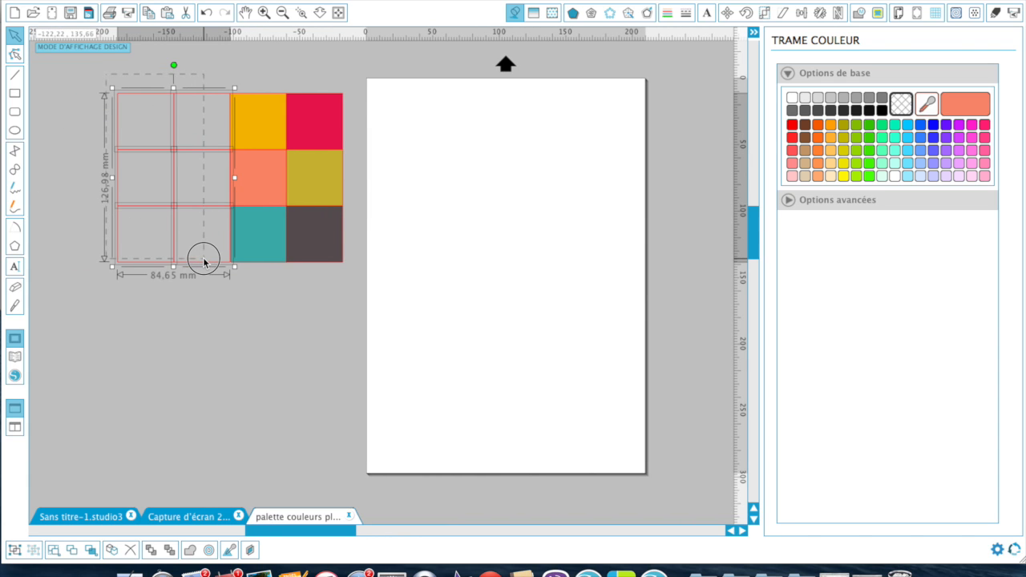
key("Delete")
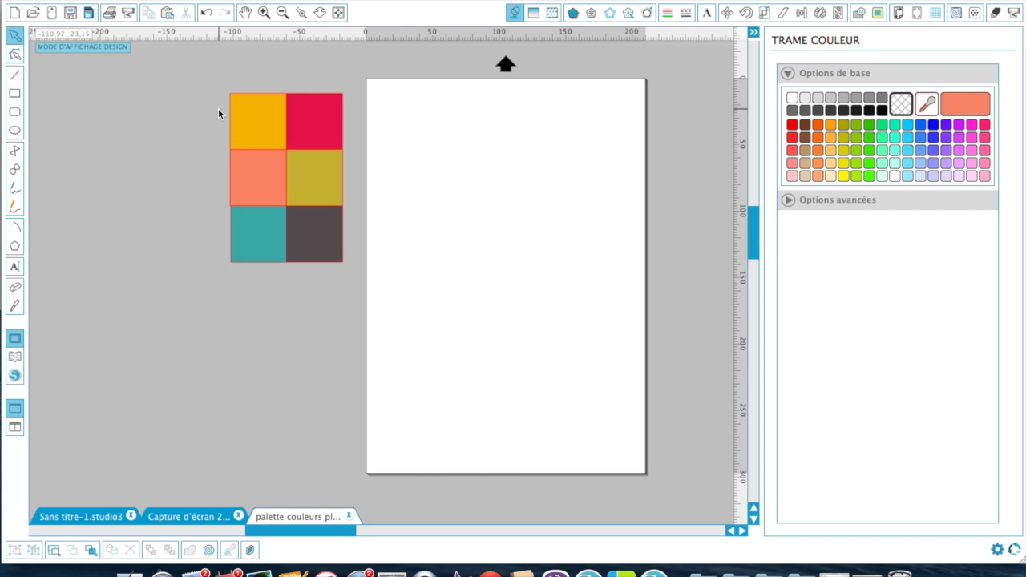
Show the grid on the page and turn on snapping to it
left_click(937, 15)
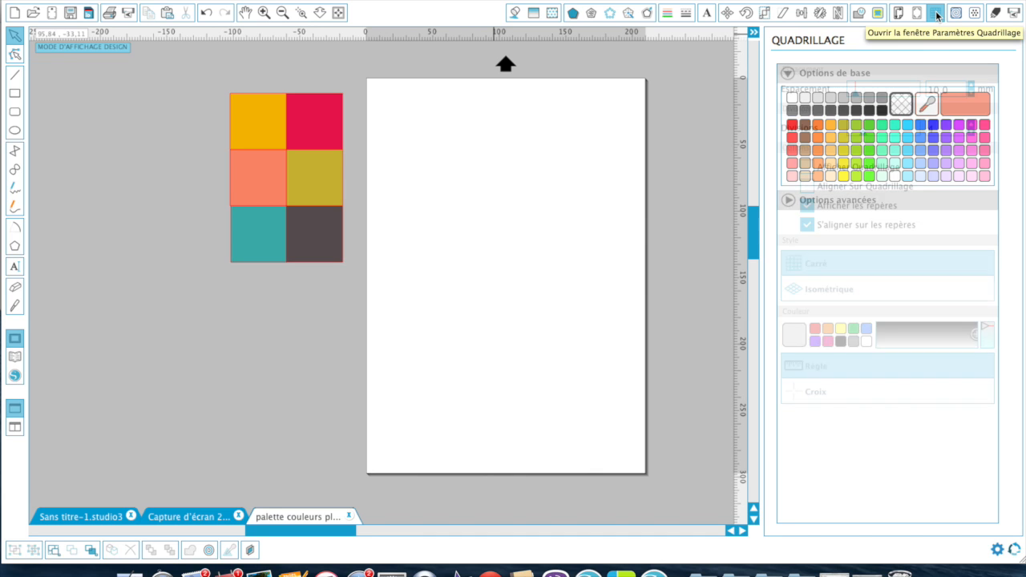
left_click(808, 170)
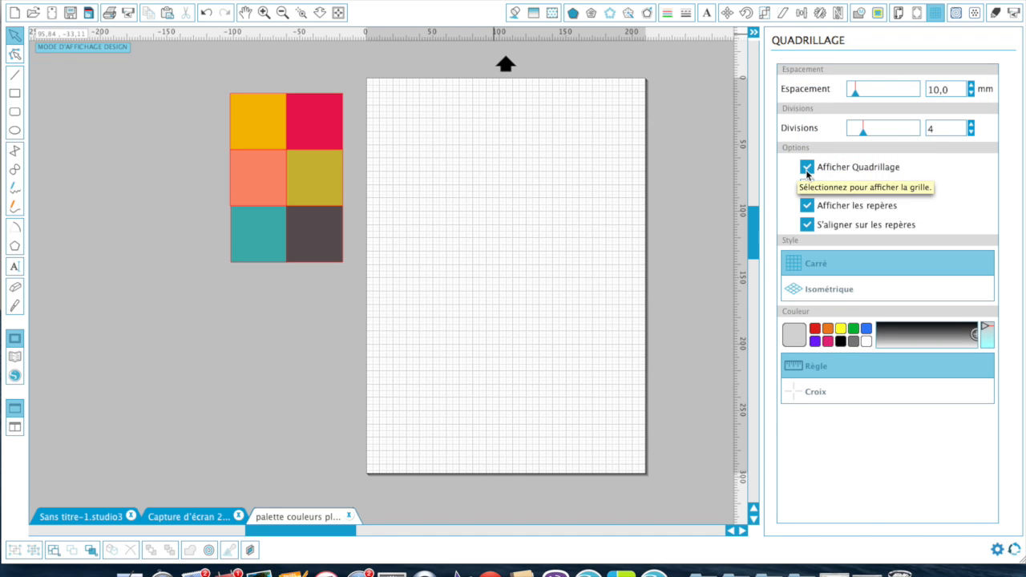
left_click(806, 189)
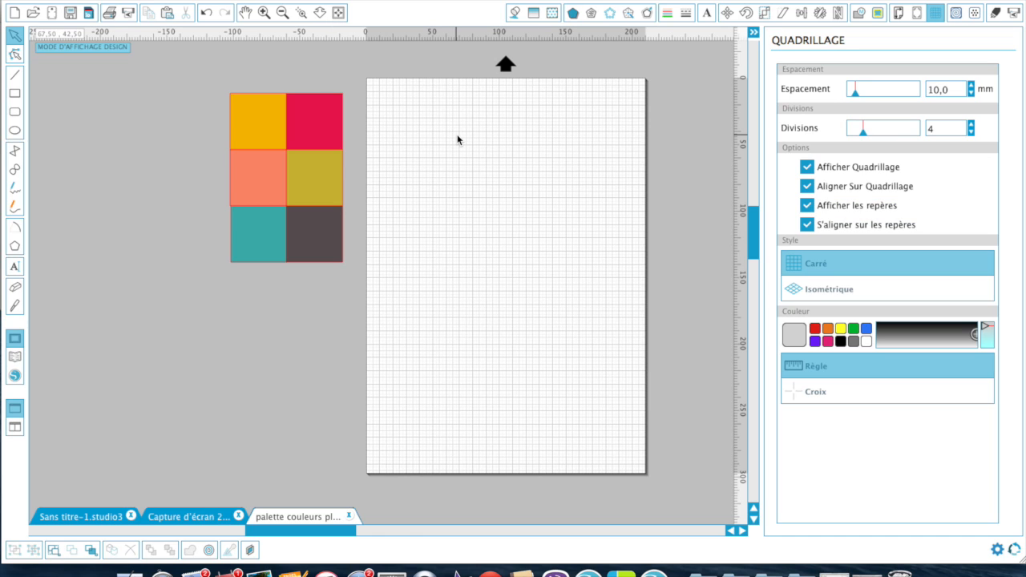
key("z")
left_click_drag(457, 134, 626, 334)
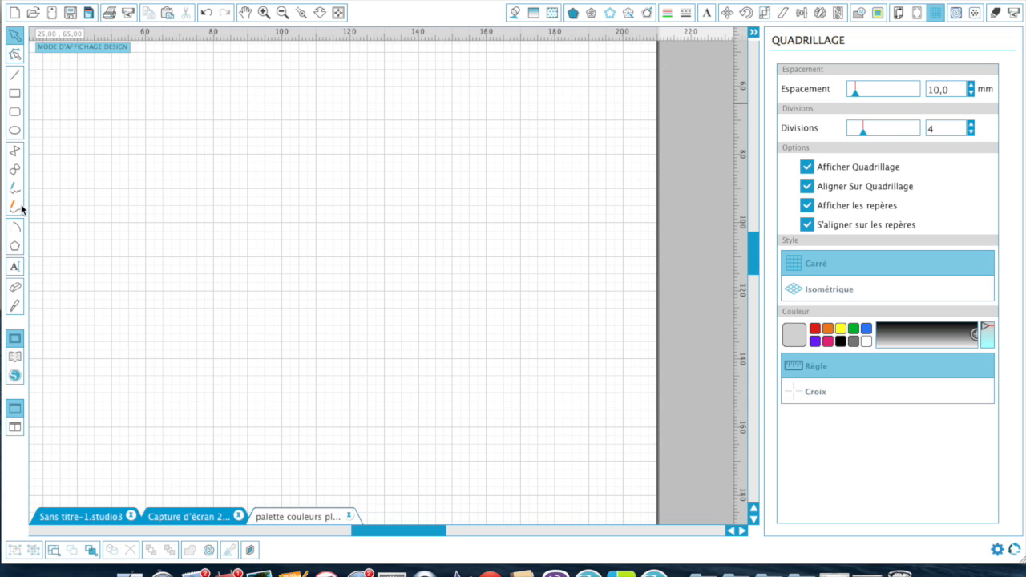
left_click(16, 113)
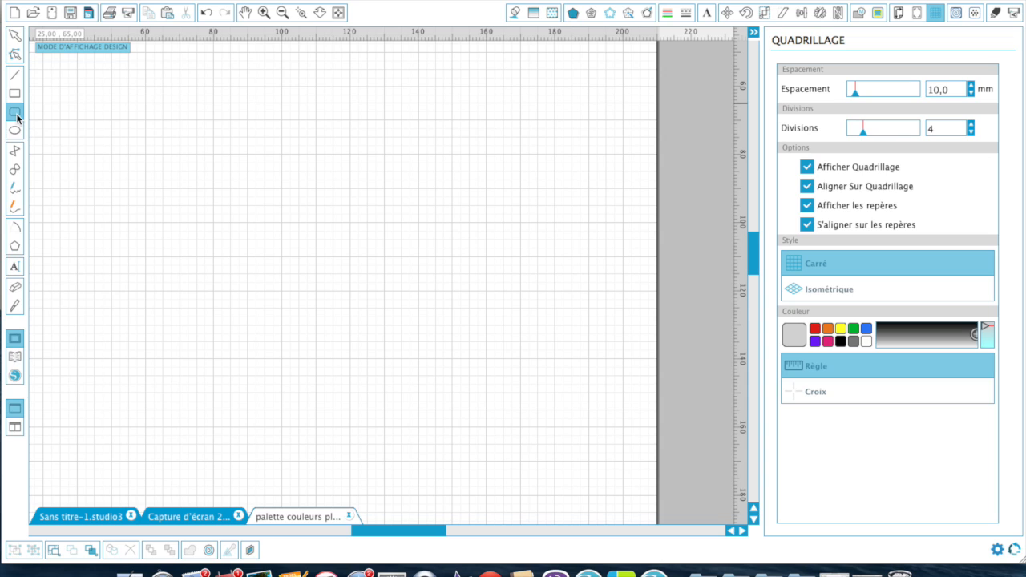
left_click(276, 85)
left_click(277, 85)
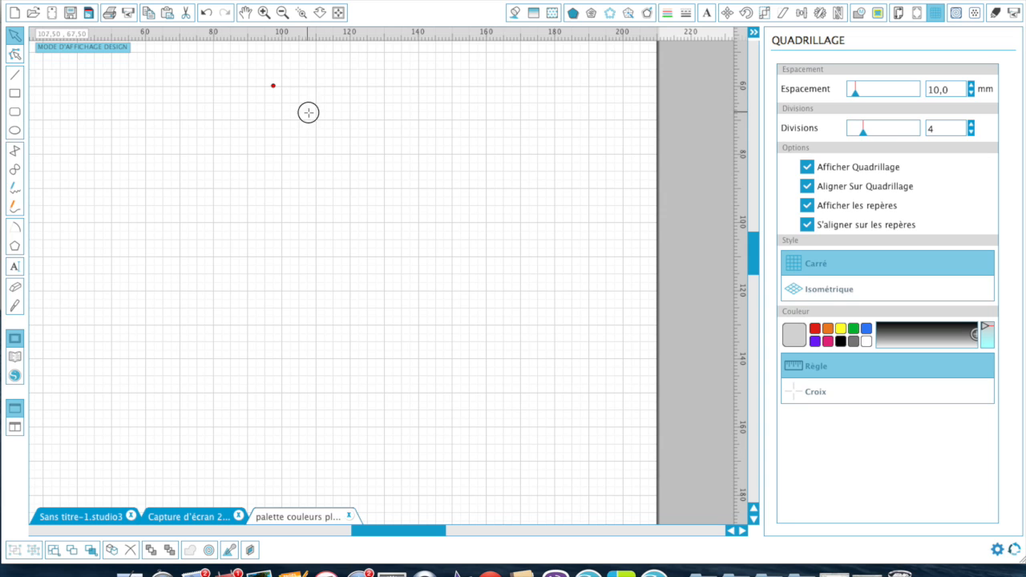
left_click(259, 72)
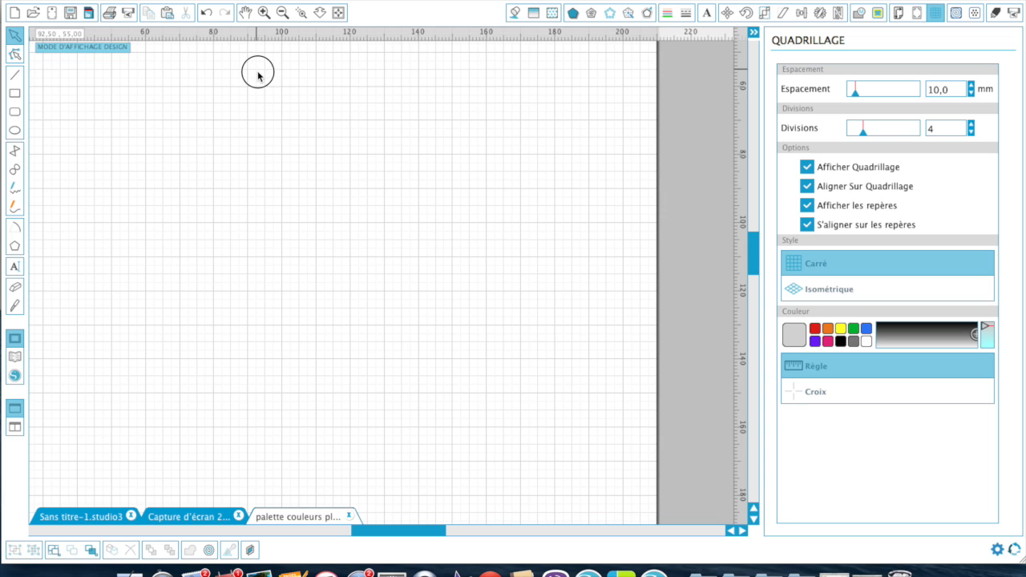
left_click(206, 13)
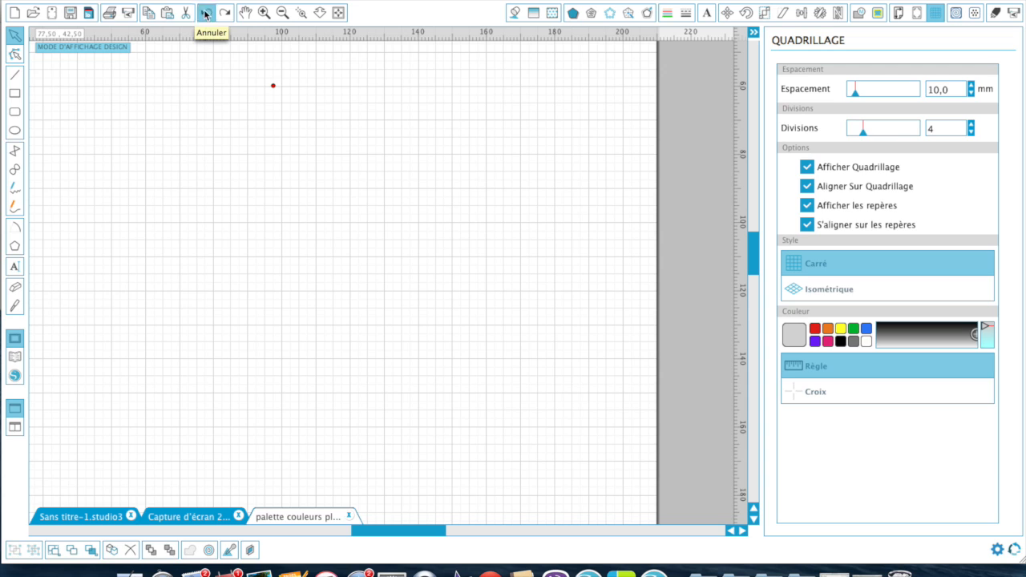
left_click(206, 14)
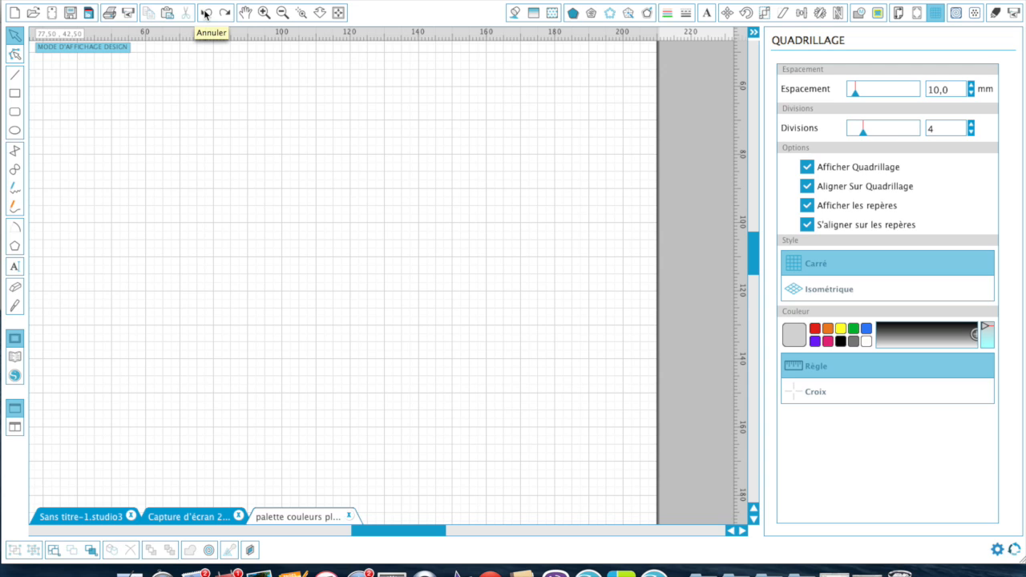
Draw a rounded rectangle about 55 mm wide and 40 mm high on the page, and clear its pattern fill
left_click(18, 114)
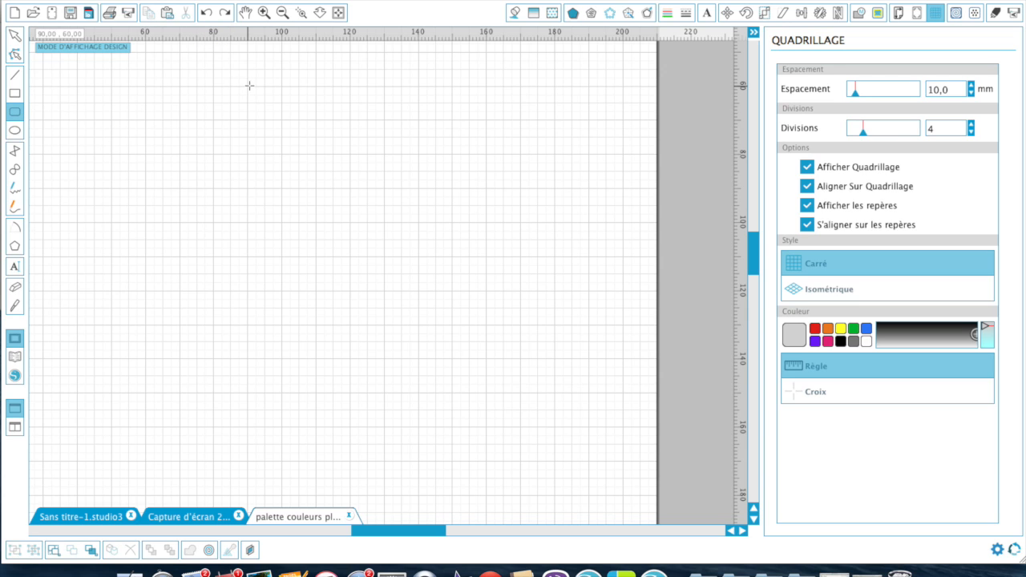
left_click_drag(248, 85, 439, 225)
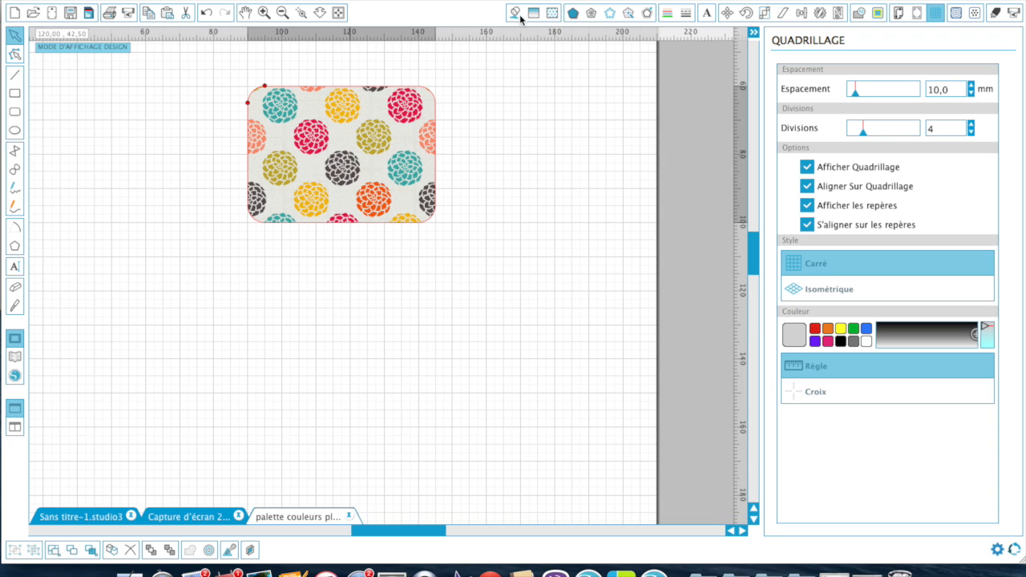
left_click(552, 14)
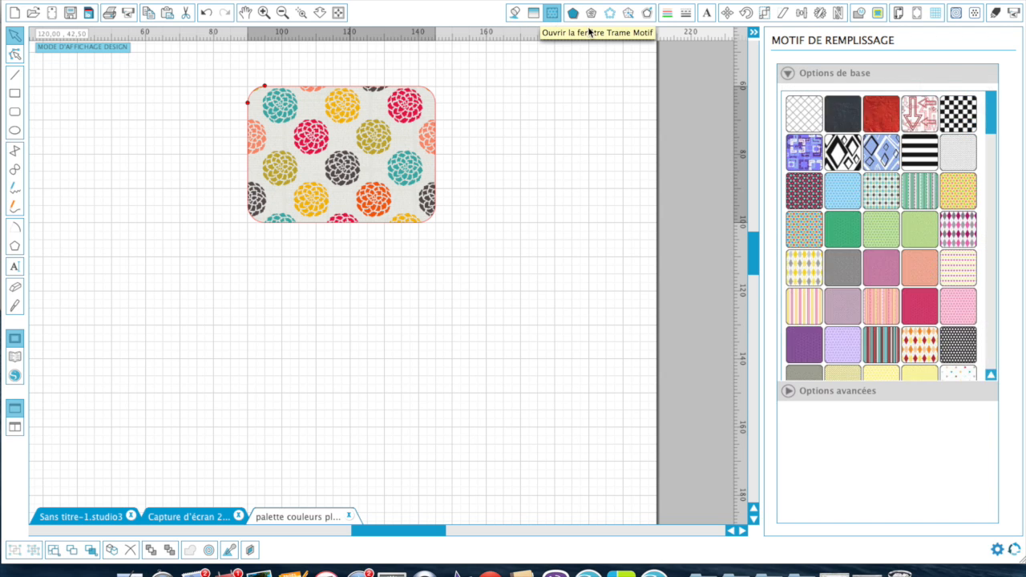
left_click(515, 13)
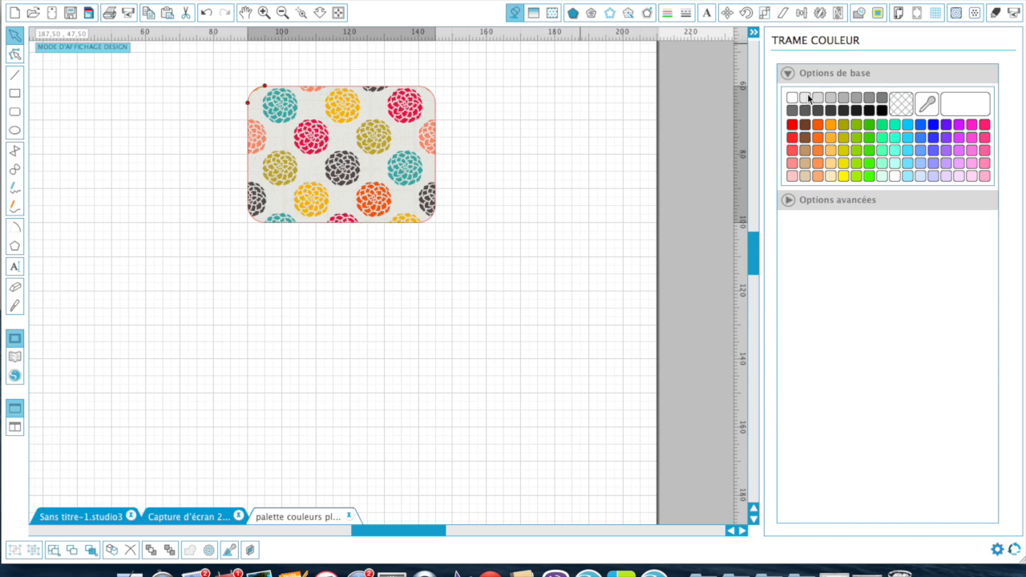
left_click(901, 106)
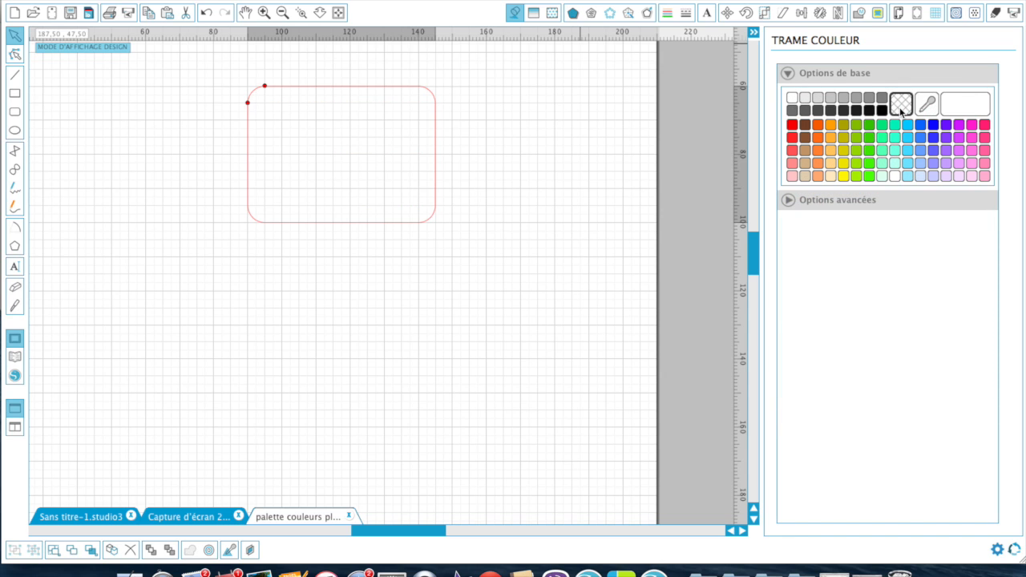
Enlarge the rounded rectangle proportionally to about 63 mm wide and 46 mm high
left_click(409, 226)
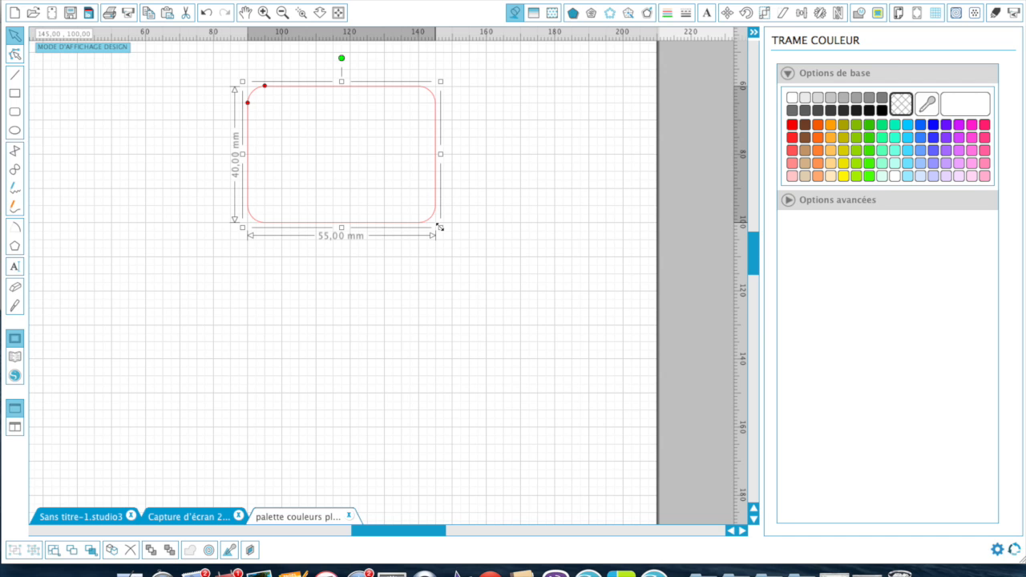
right_click(440, 228)
left_click(435, 228)
left_click_drag(441, 228, 430, 197)
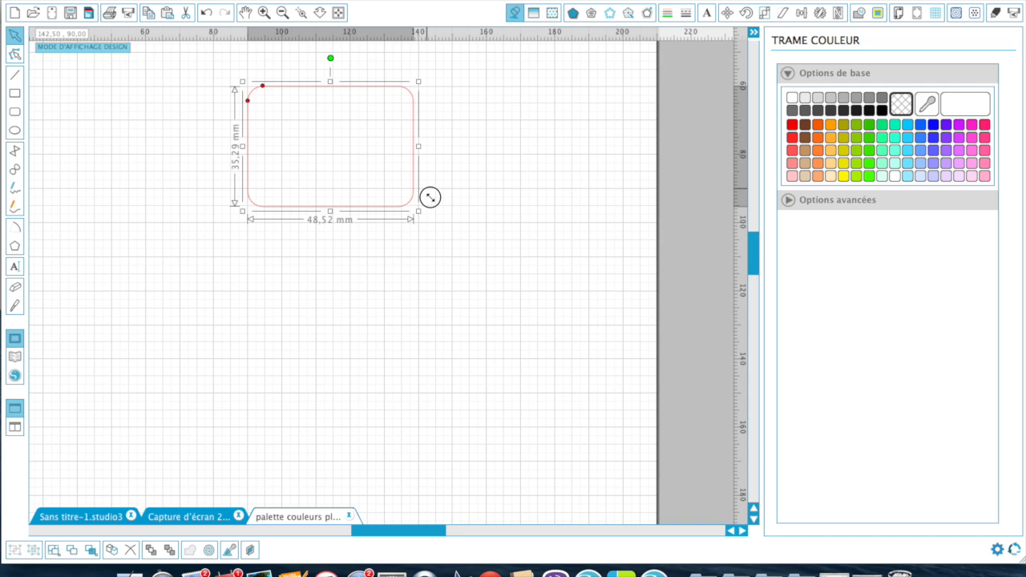
left_click_drag(428, 201, 461, 258)
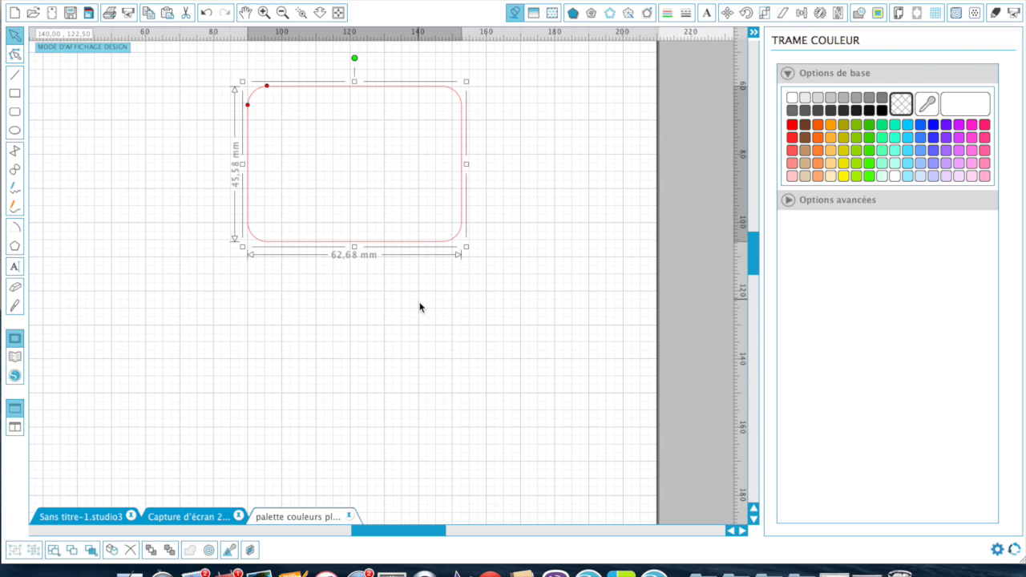
Duplicate the rounded rectangle to its right, and shift both copies left so they sit apart within the page
key("super+d")
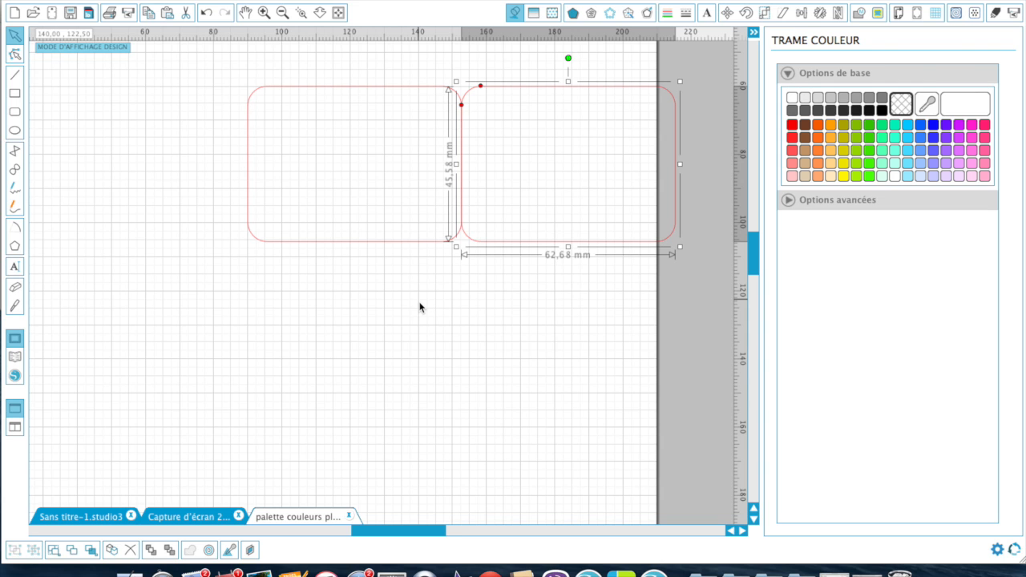
left_click(365, 91)
left_click_drag(365, 91, 220, 90)
left_click_drag(518, 91, 420, 97)
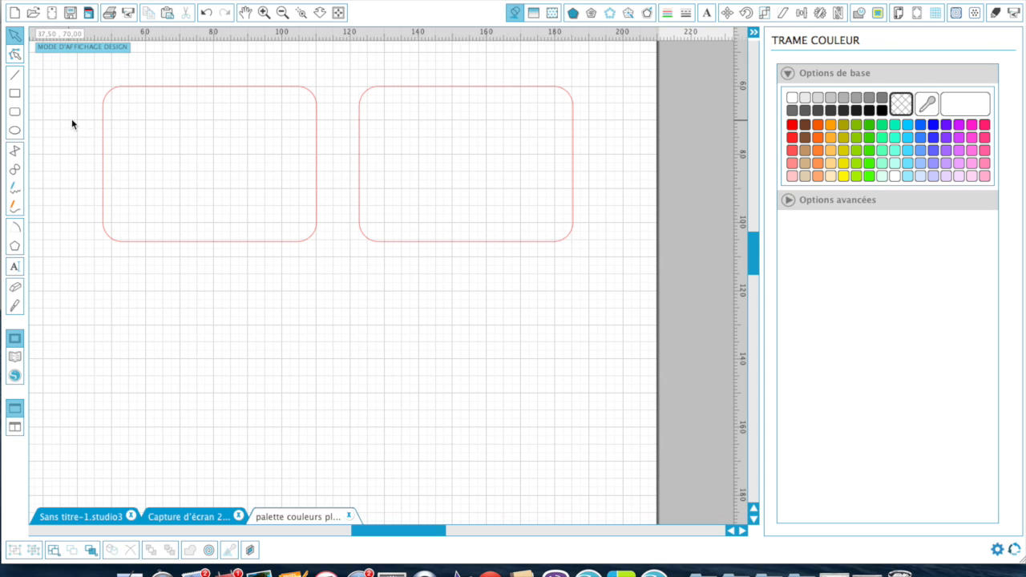
Cut the right rounded rectangle horizontally with the straight knife about 12 mm below its top edge, and delete the lower piece
left_click(17, 305)
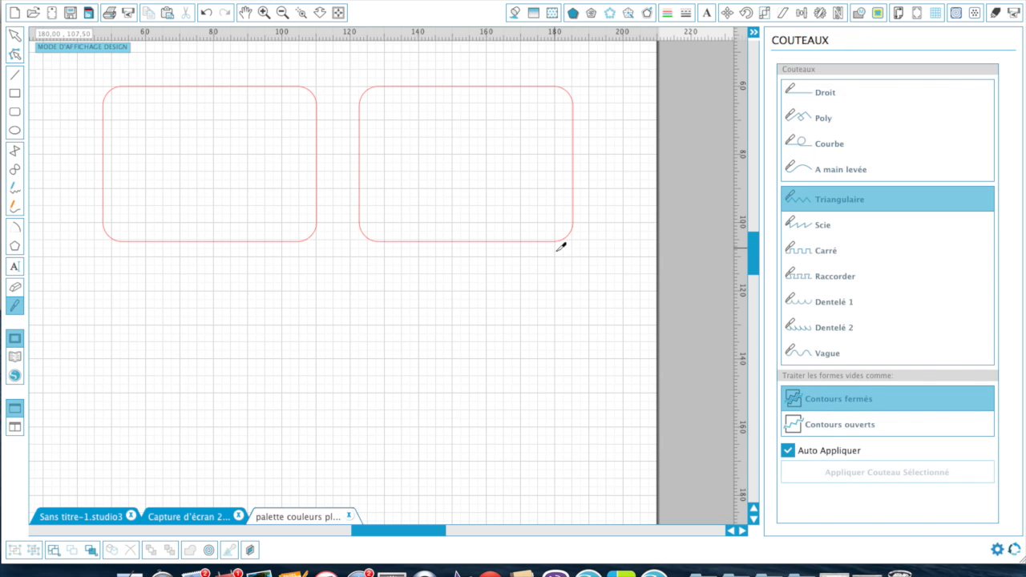
left_click(800, 94)
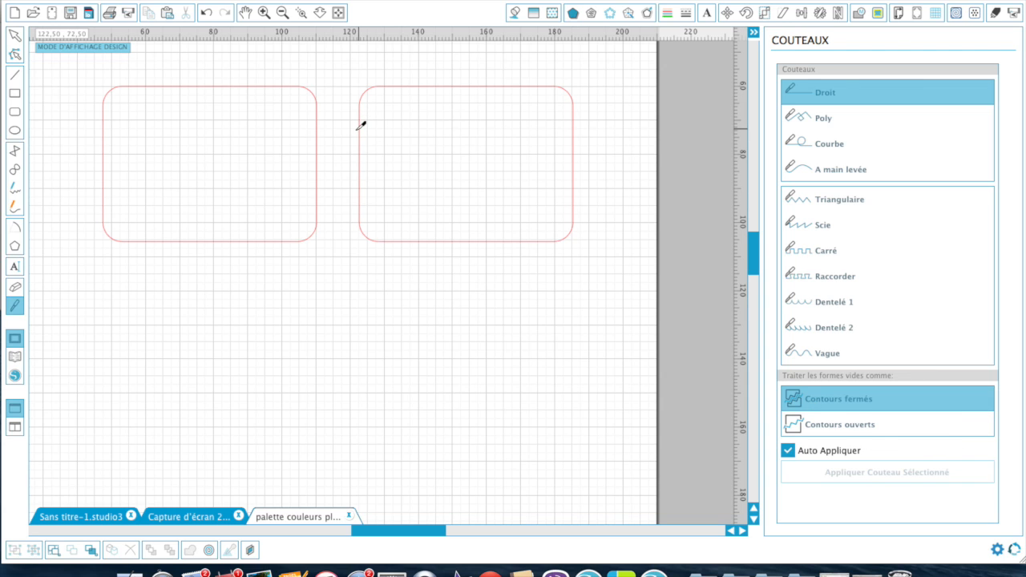
left_click_drag(359, 128, 590, 126)
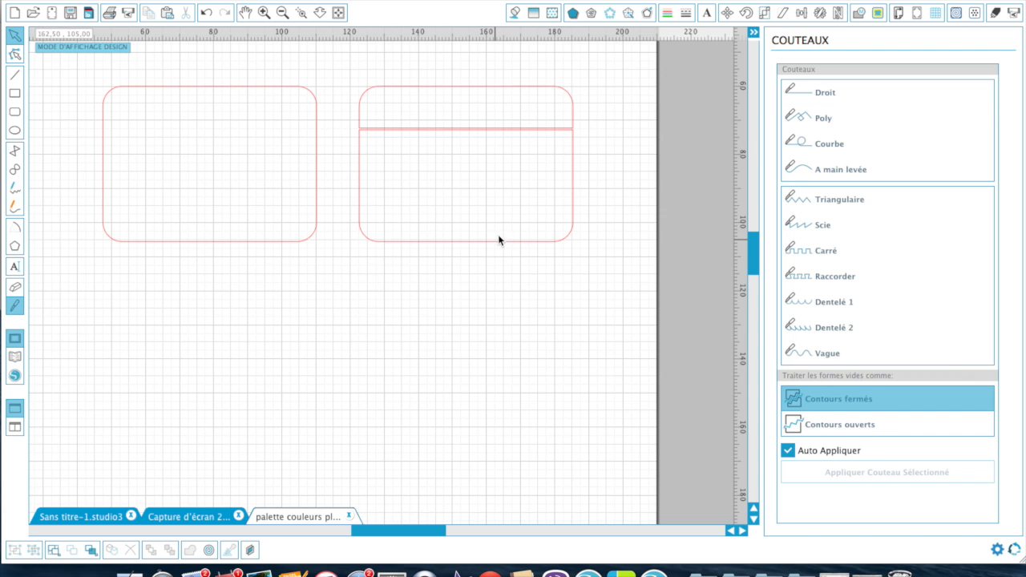
left_click_drag(495, 247, 491, 342)
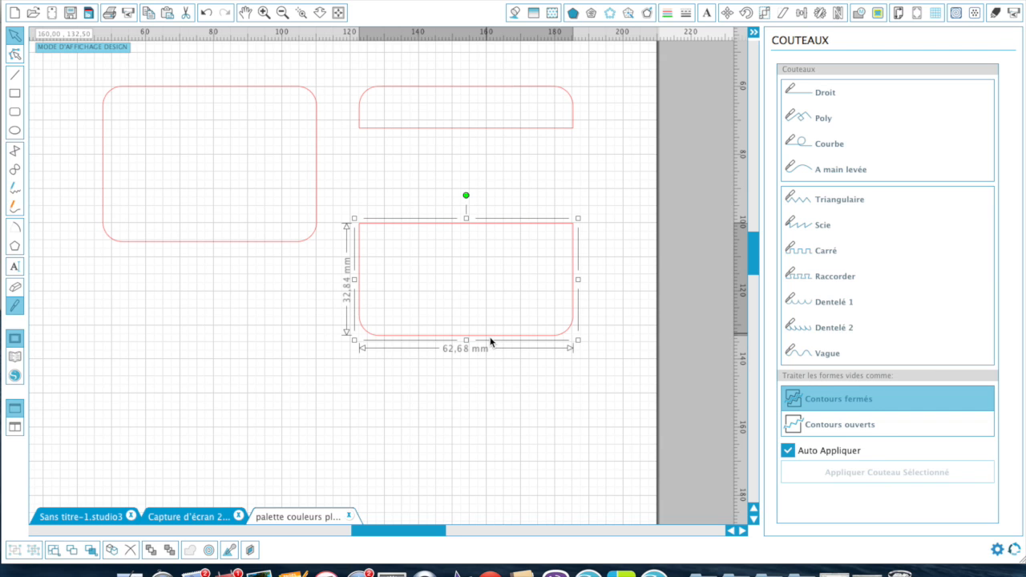
key("Delete")
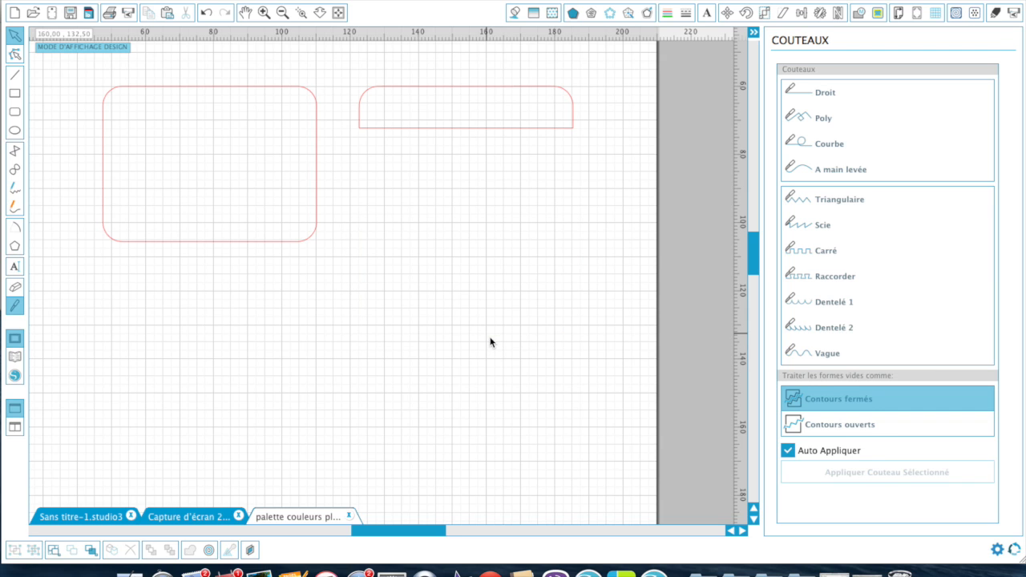
left_click(460, 93)
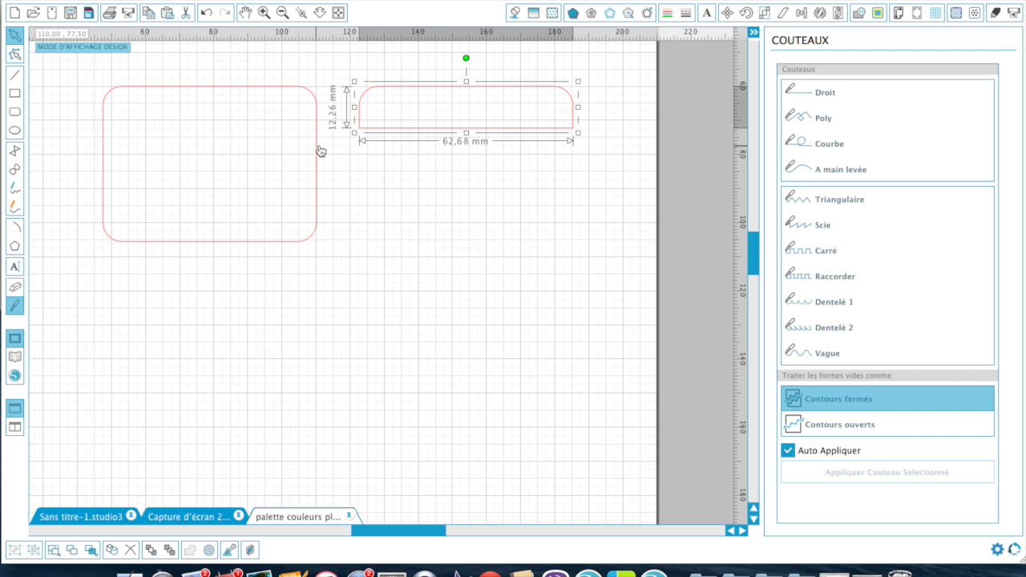
left_click(281, 87, "shift")
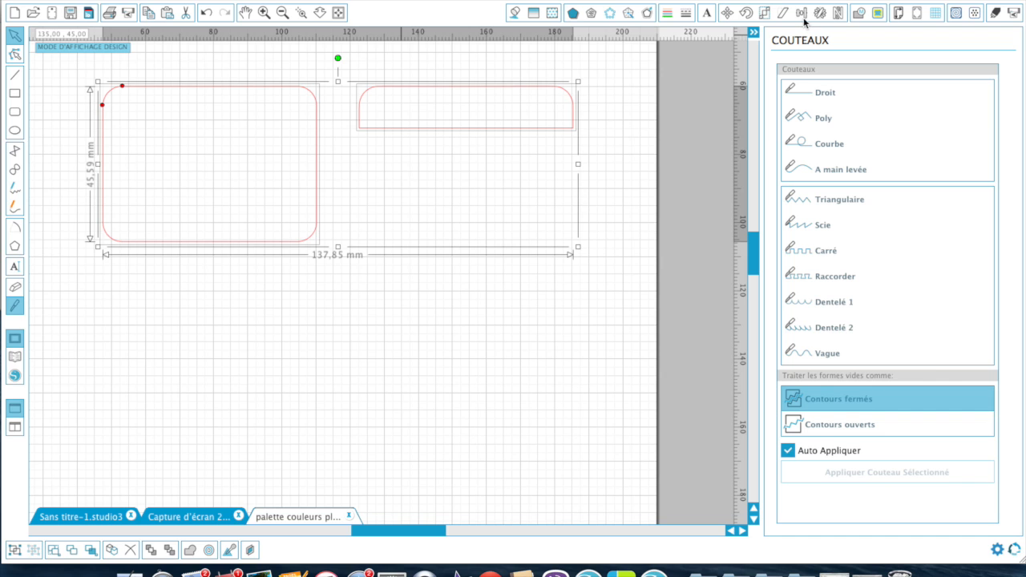
left_click(521, 367)
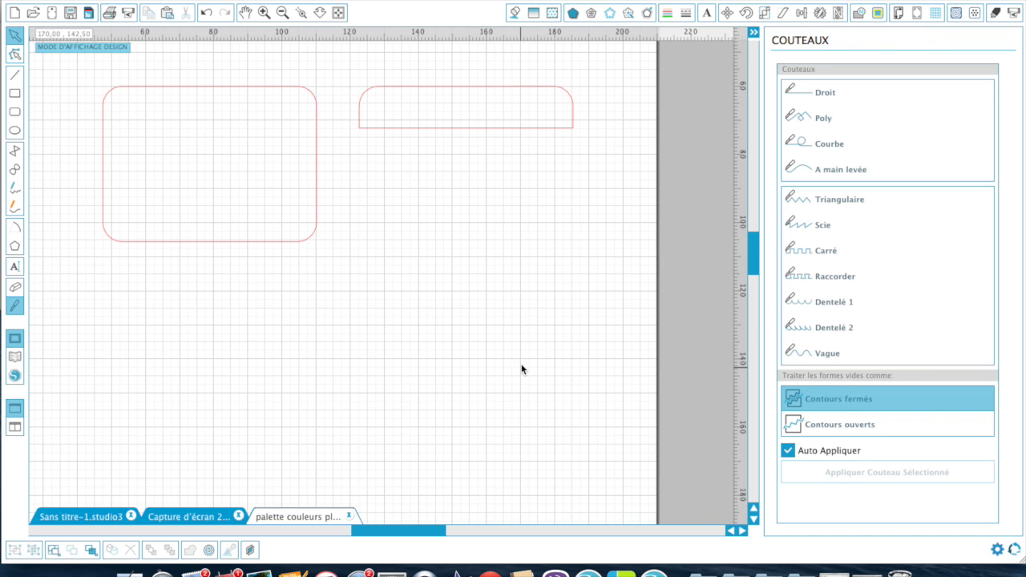
Move the full rounded rectangle up and left, near the page's upper-left corner
left_click(282, 13)
left_click(282, 13)
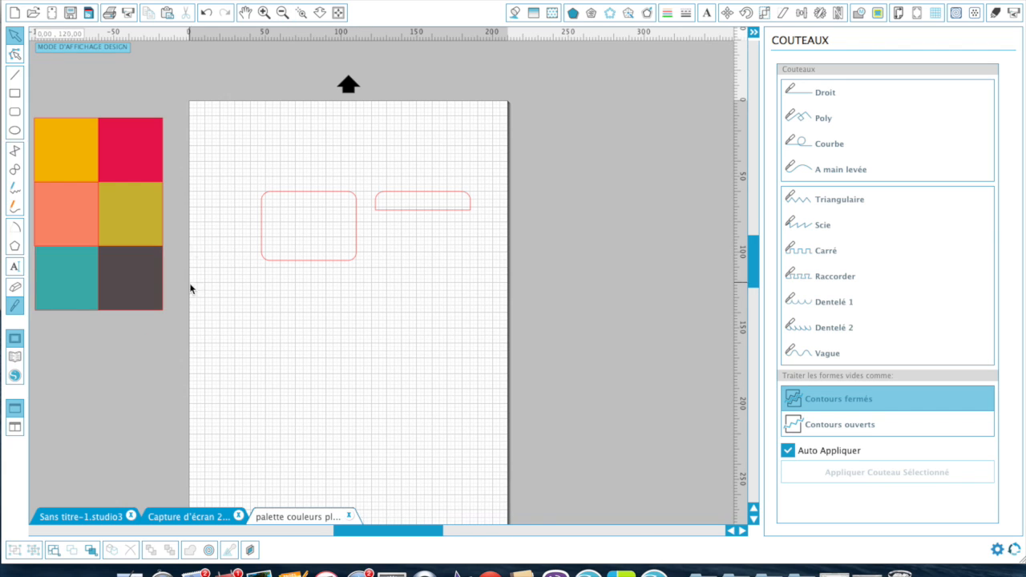
left_click(294, 195)
left_click_drag(294, 195, 248, 142)
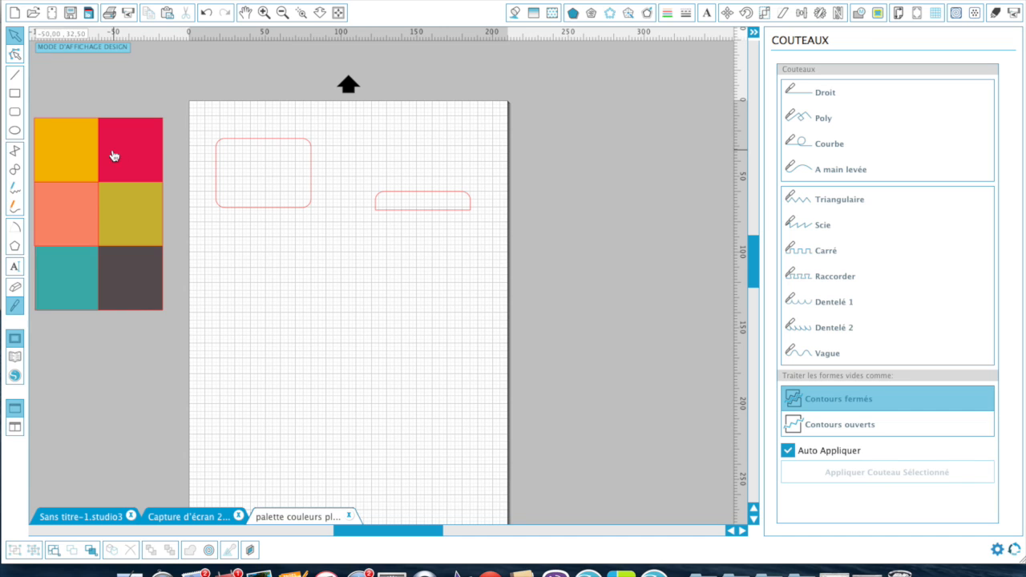
Fill the full rounded rectangle with the crimson sampled from the palette square
left_click(251, 144)
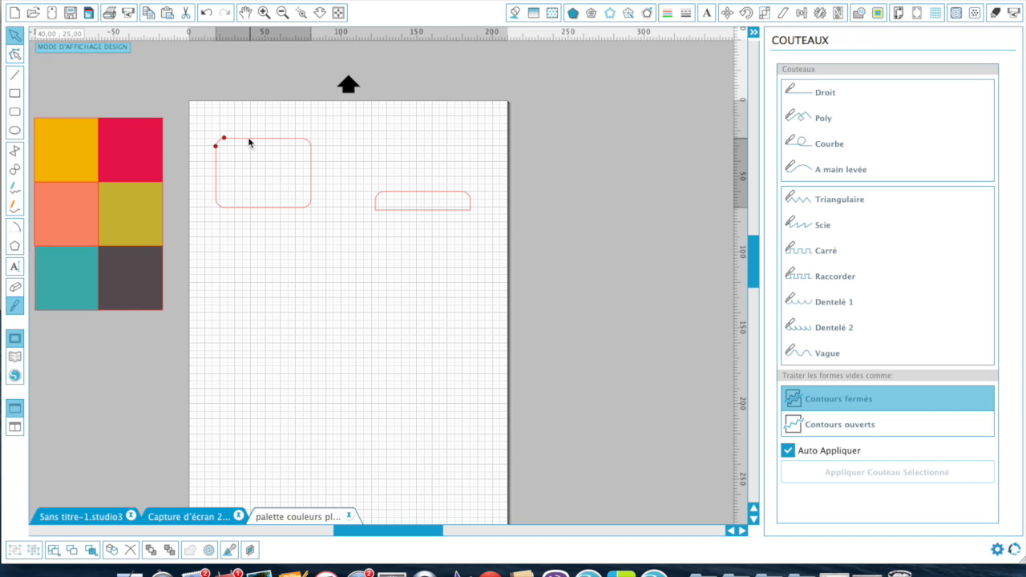
left_click(514, 13)
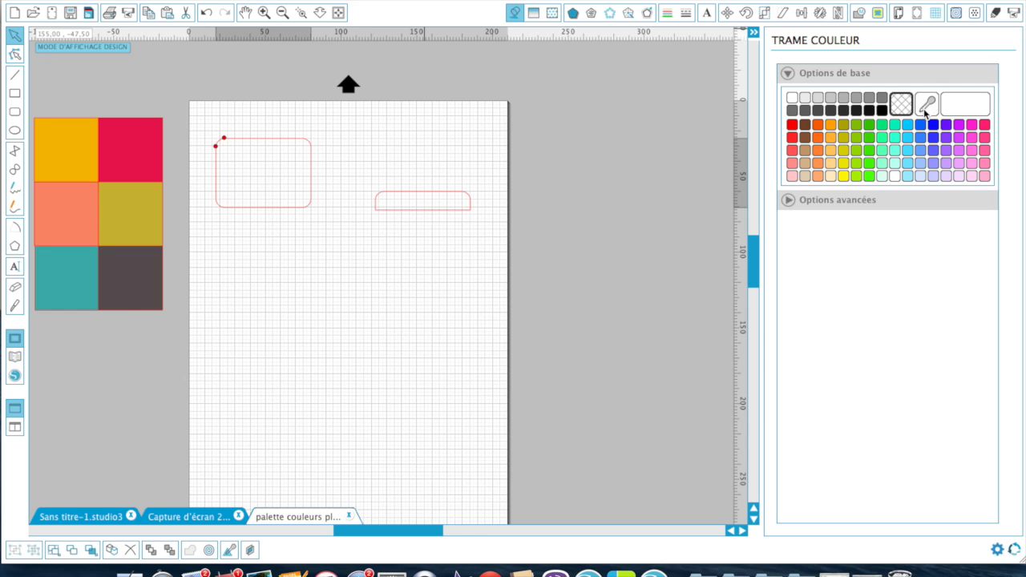
left_click(926, 110)
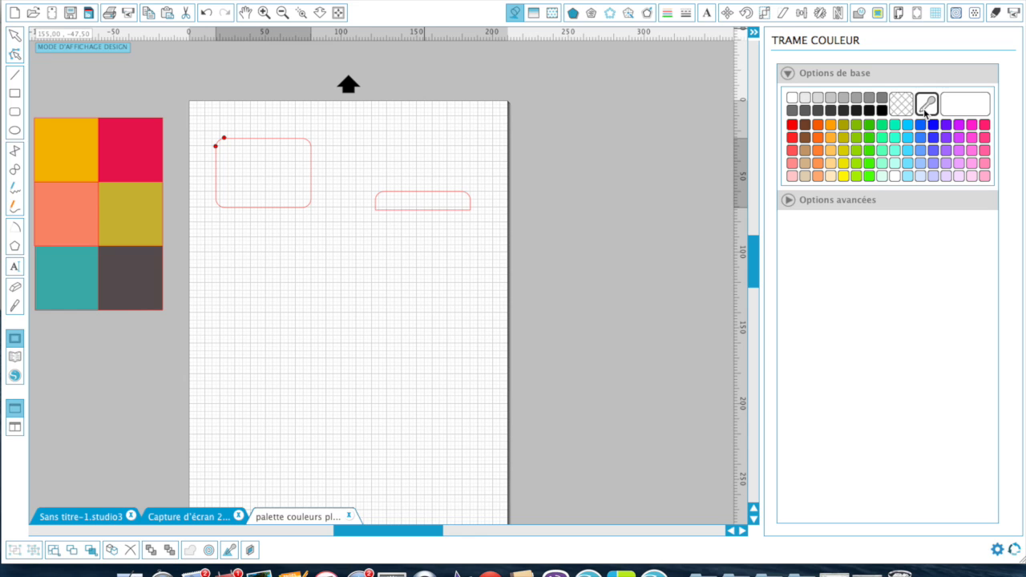
left_click(150, 152)
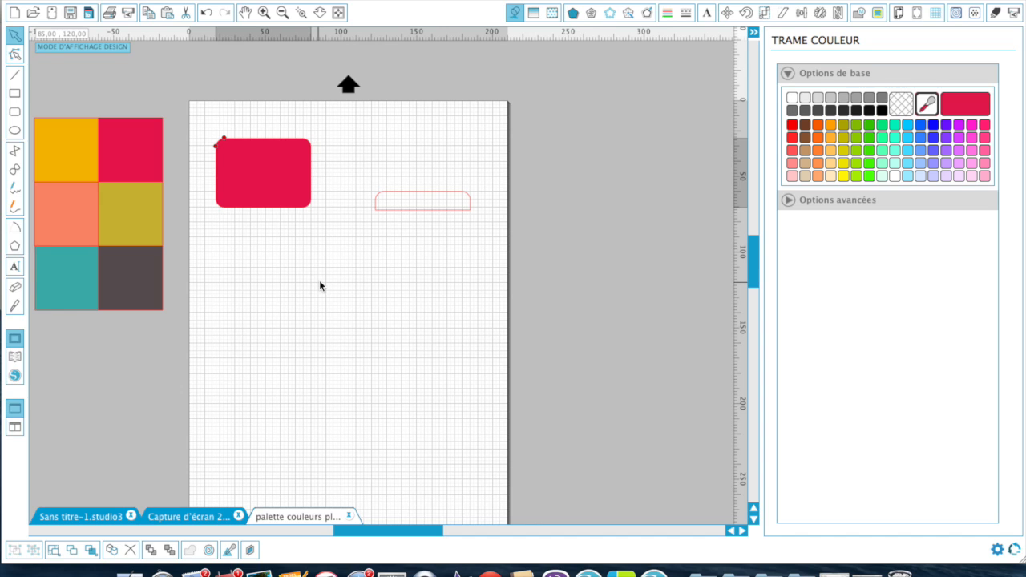
Set the full rounded rectangle's fill transparency to 76.9% and make its outline transparent
left_click(788, 200)
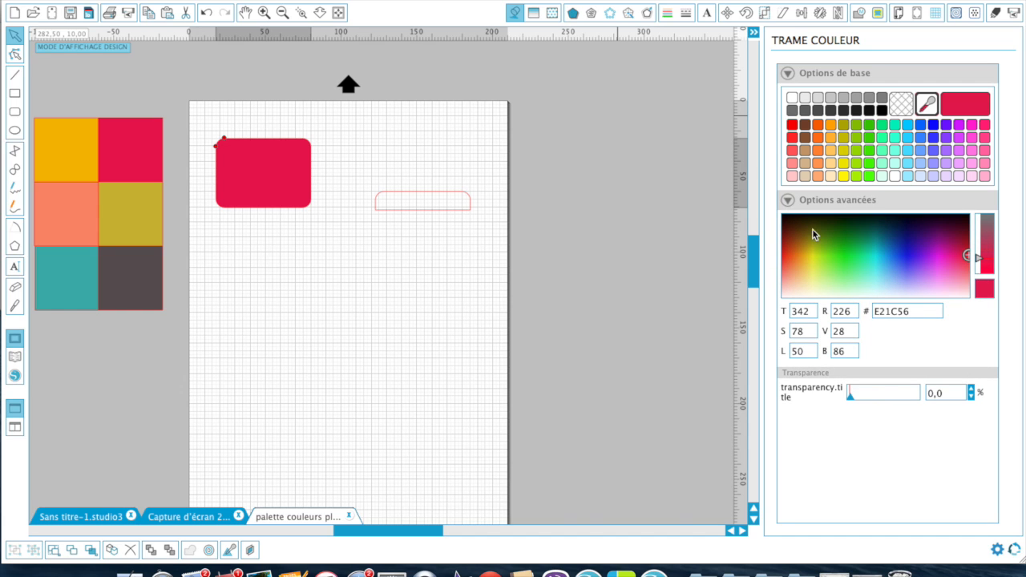
left_click_drag(852, 398, 904, 392)
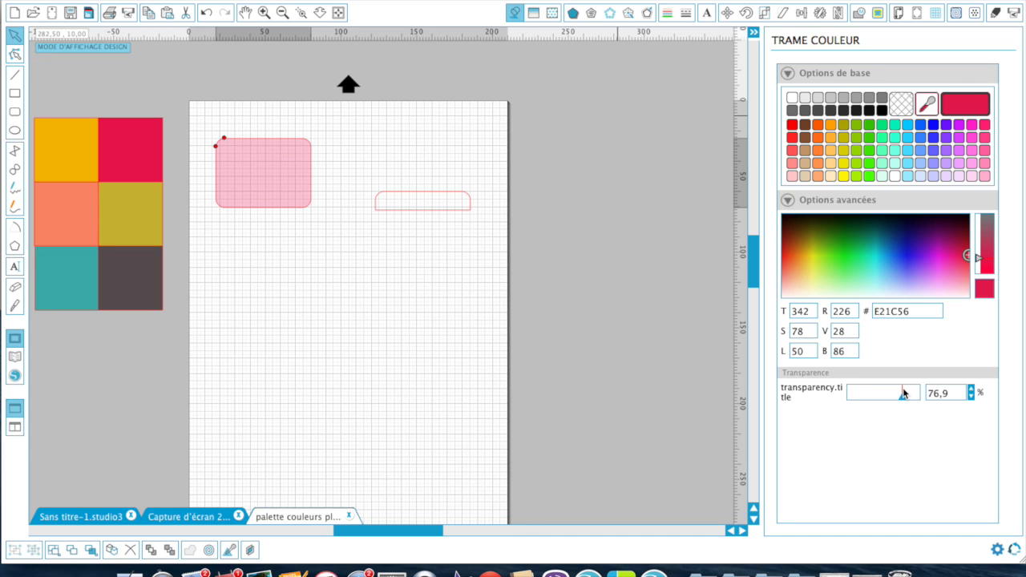
left_click(667, 14)
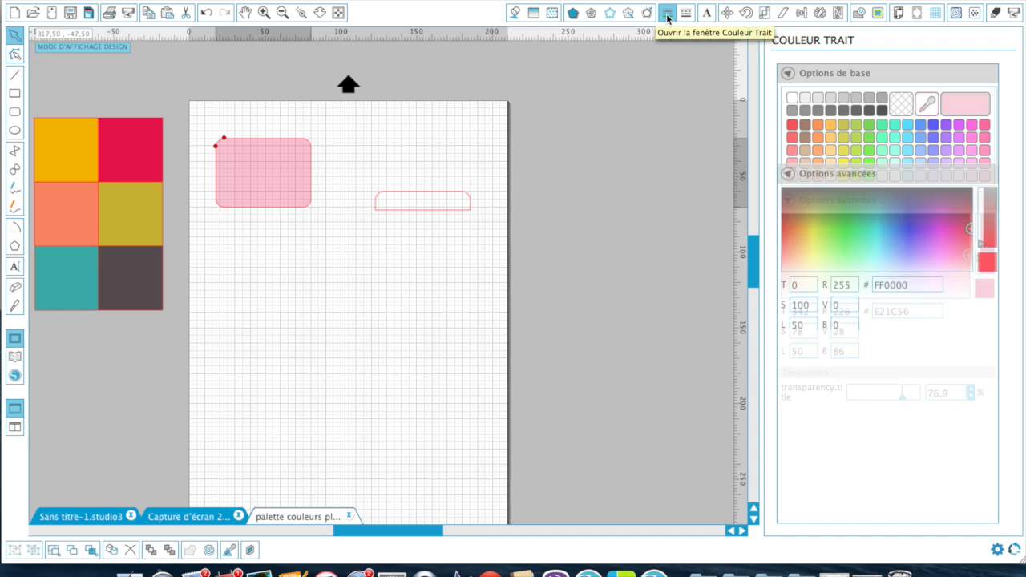
left_click(896, 106)
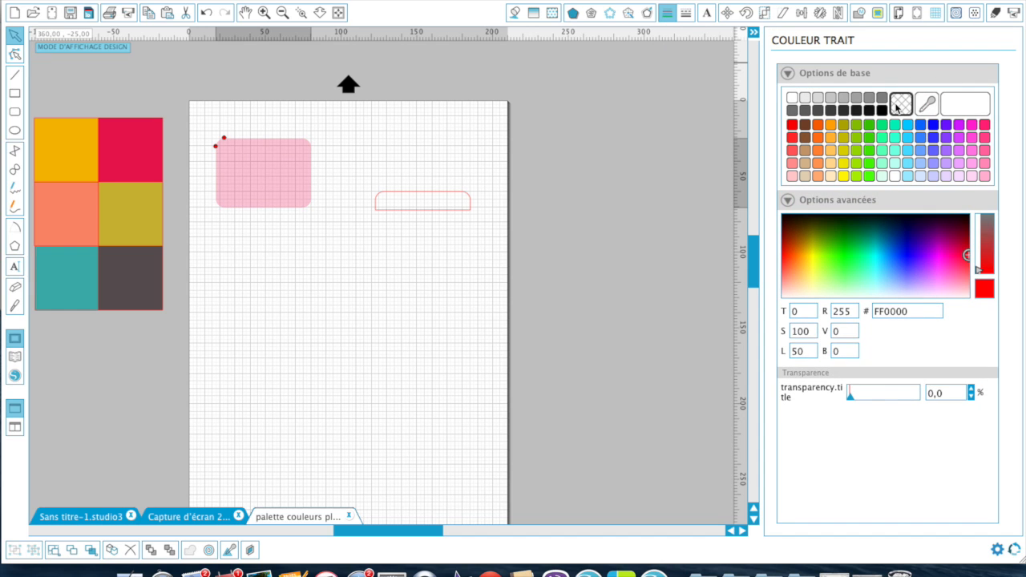
left_click(348, 339)
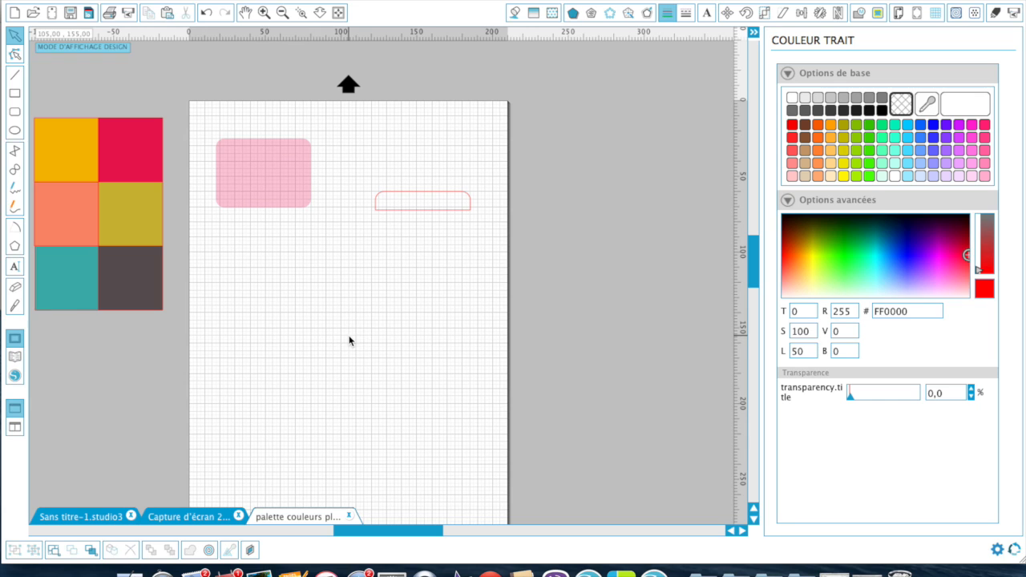
Colour both the outline and the fill of the cut strip with the crimson sampled from the palette square
left_click(443, 201)
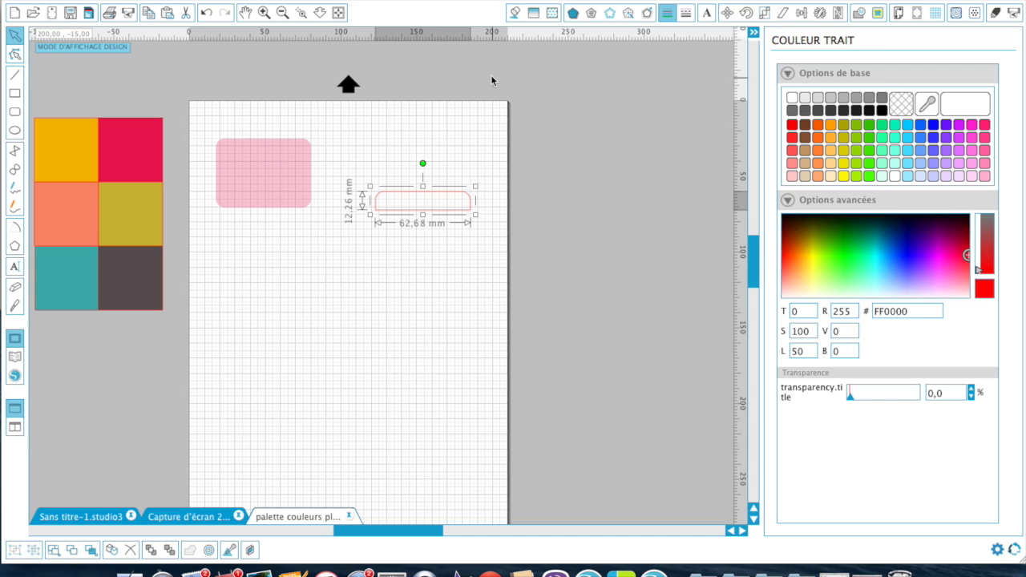
left_click(927, 104)
left_click(140, 154)
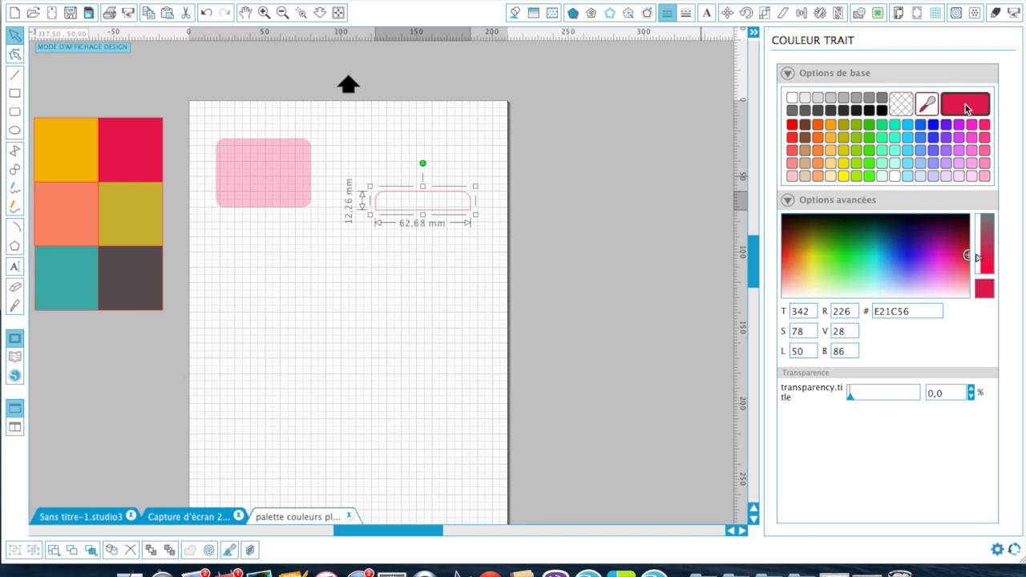
left_click(514, 15)
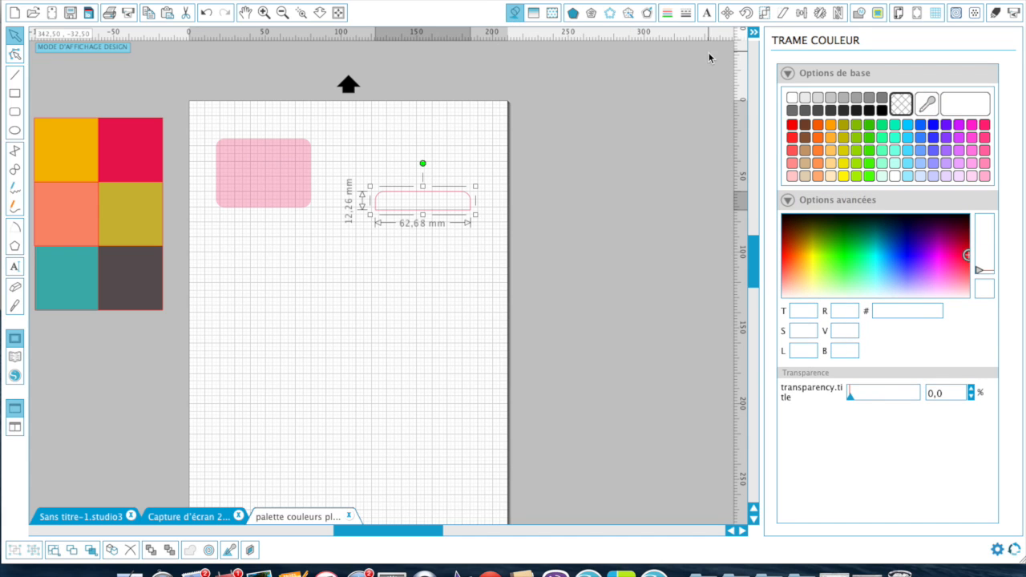
left_click(927, 107)
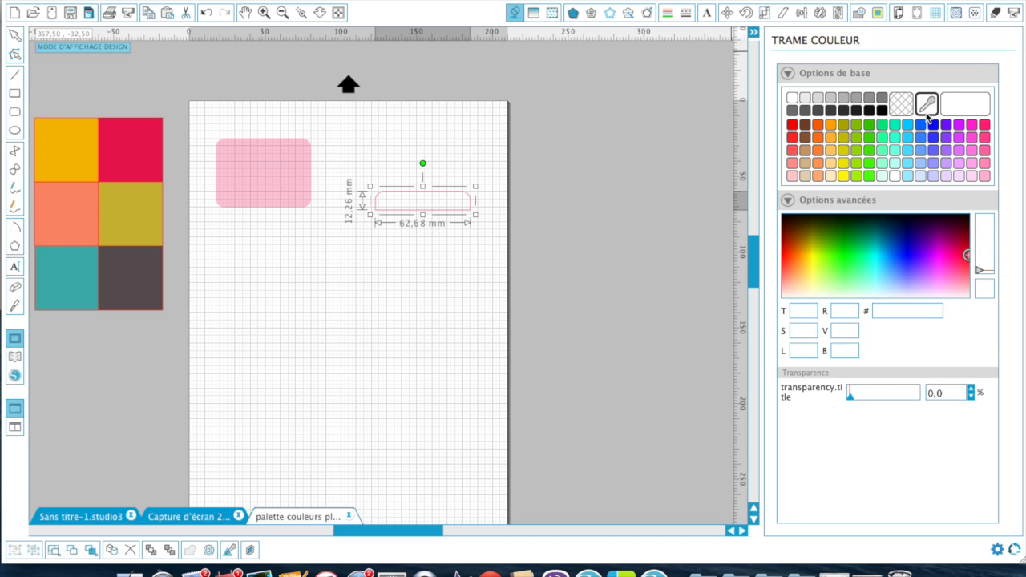
left_click(147, 151)
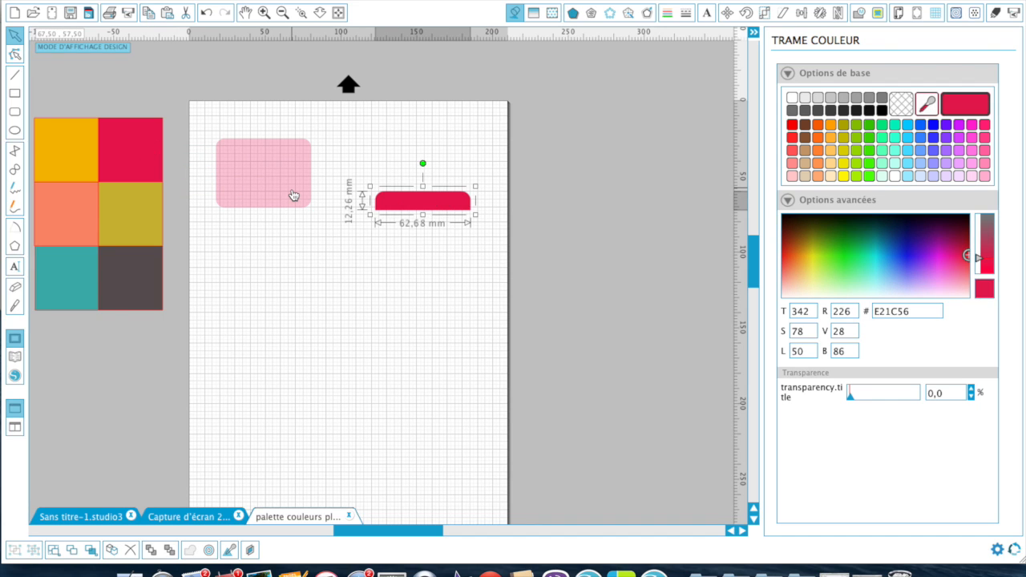
Centre the full rounded rectangle and the crimson strip on each other, and align their top edges
left_click(293, 196, "shift")
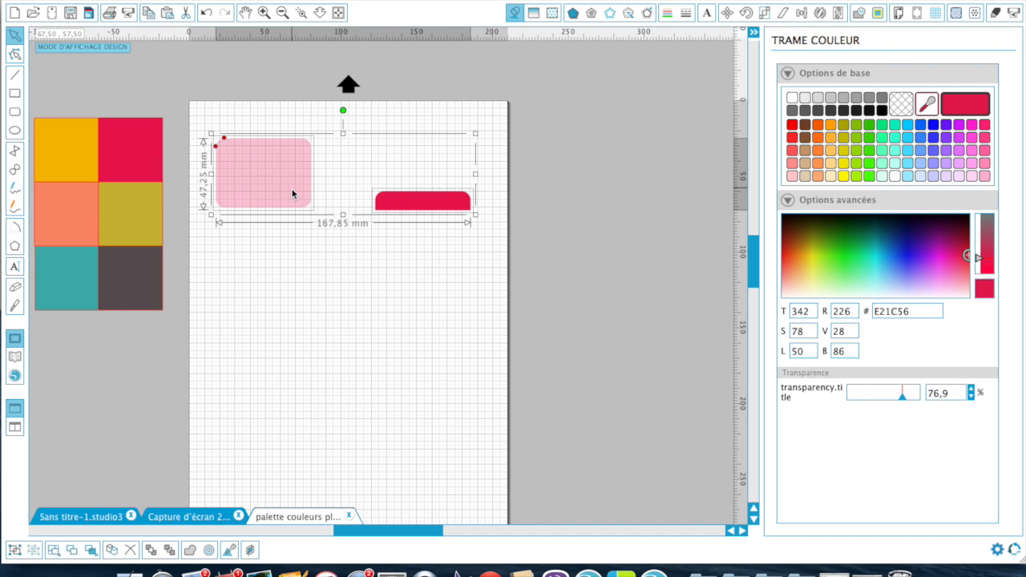
left_click(802, 16)
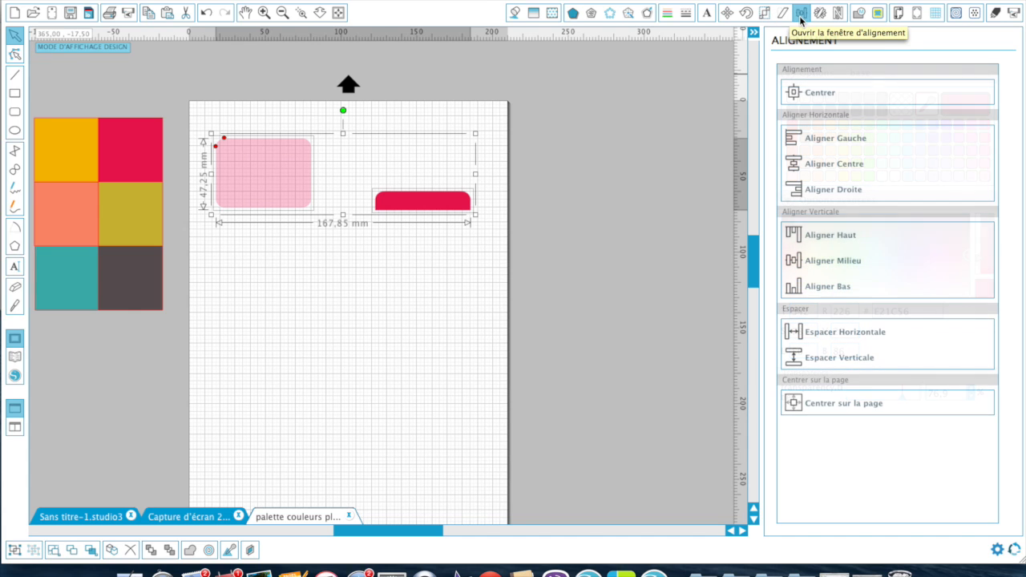
left_click(802, 92)
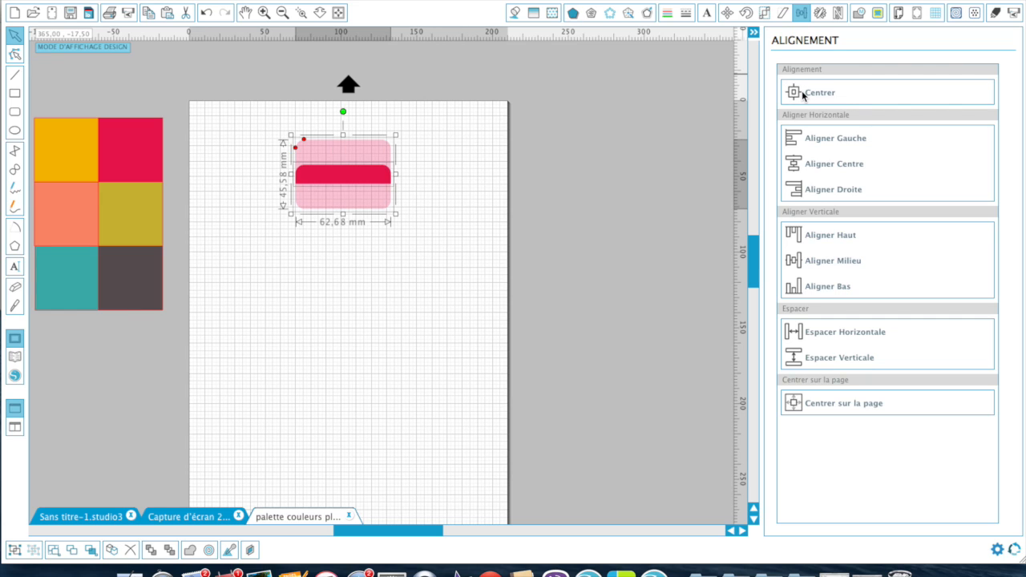
left_click(820, 235)
left_click(429, 300)
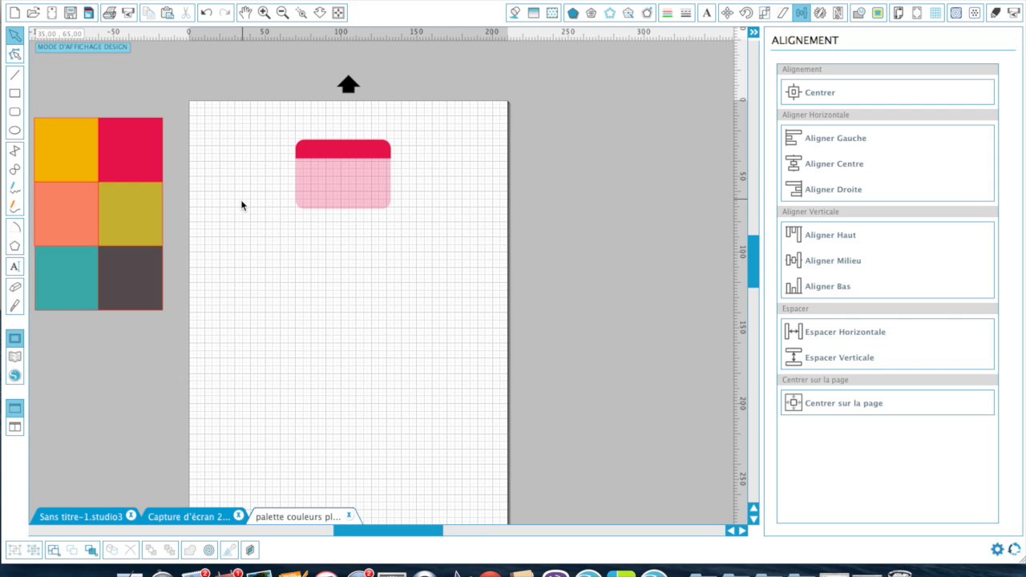
Hide the grid and turn off snapping to the grid
left_click(937, 14)
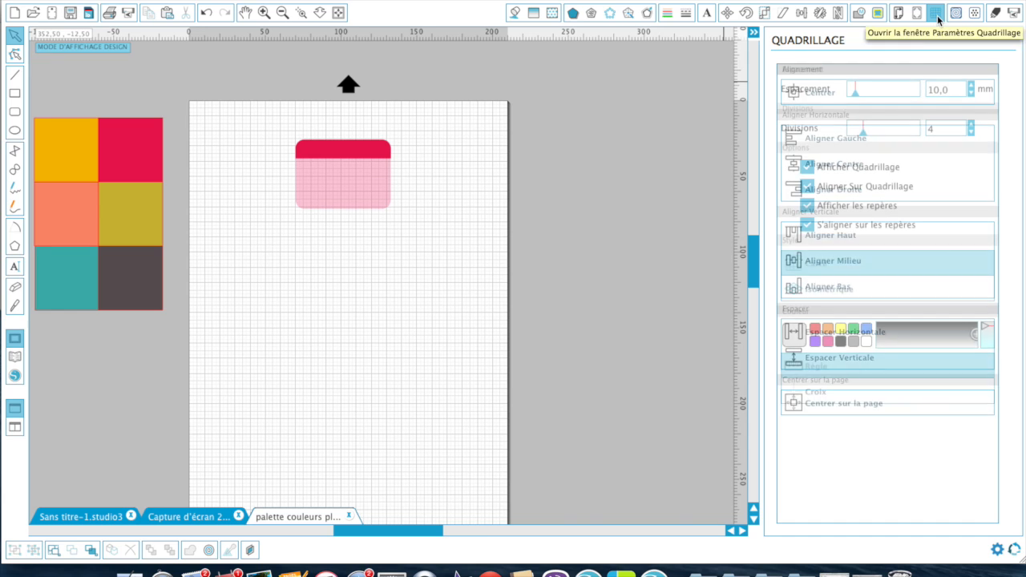
left_click(807, 167)
left_click(807, 186)
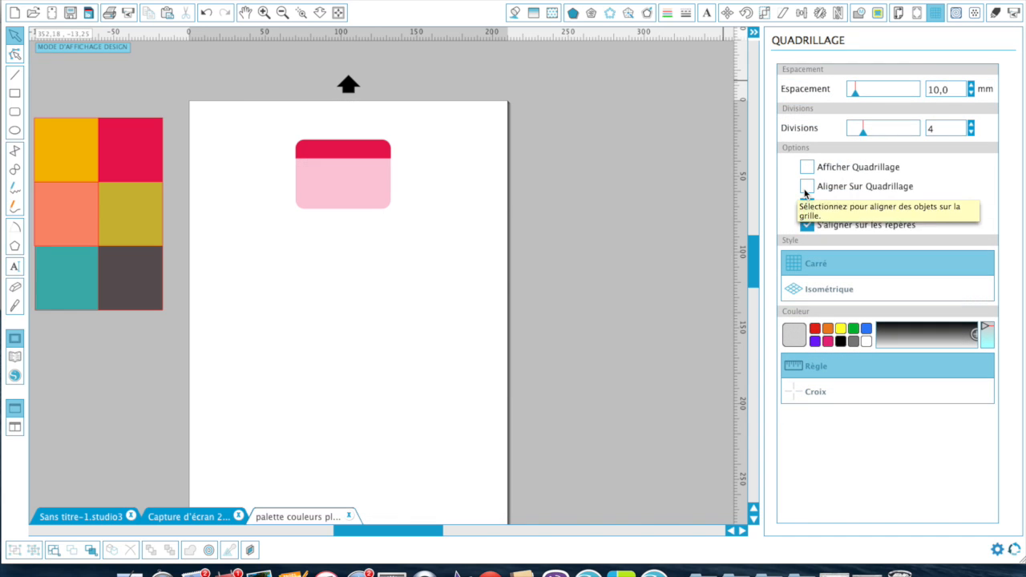
Duplicate the two-part crimson card to its right, and move the grouped original near the page's upper-left corner
left_click(257, 130)
left_click_drag(256, 129, 446, 287)
left_click(446, 286)
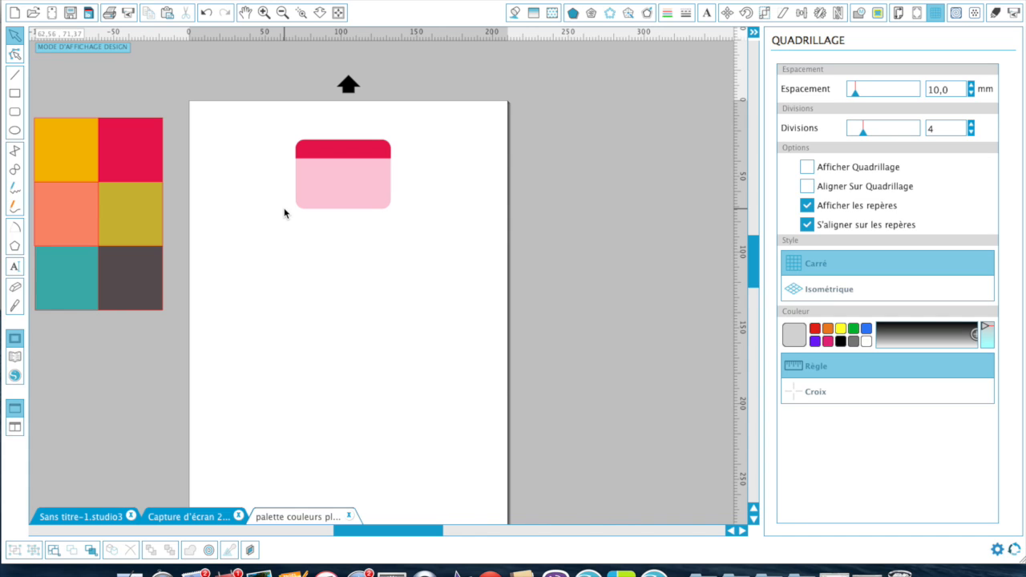
left_click_drag(275, 109, 419, 260)
key("super+d")
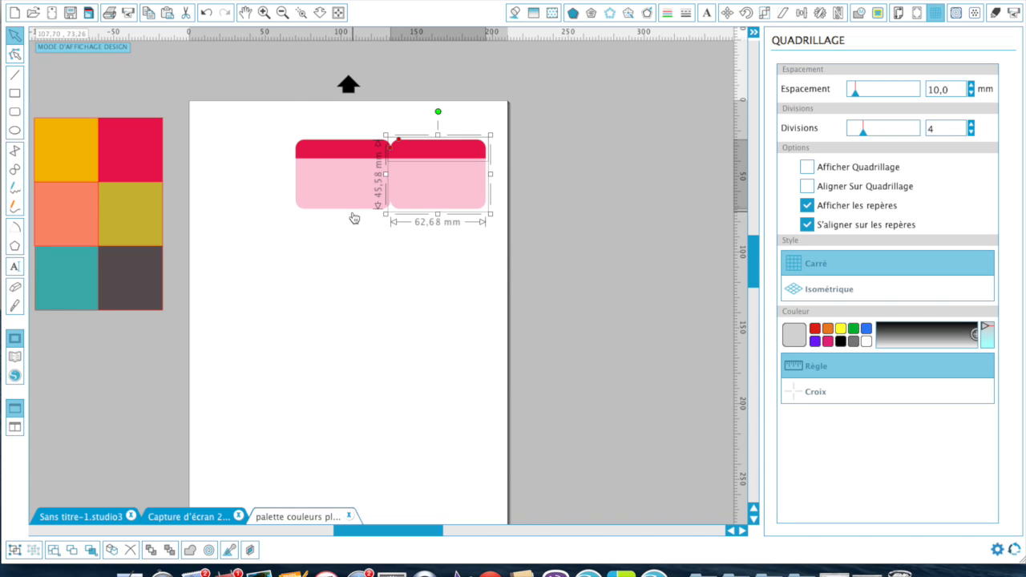
left_click(328, 207)
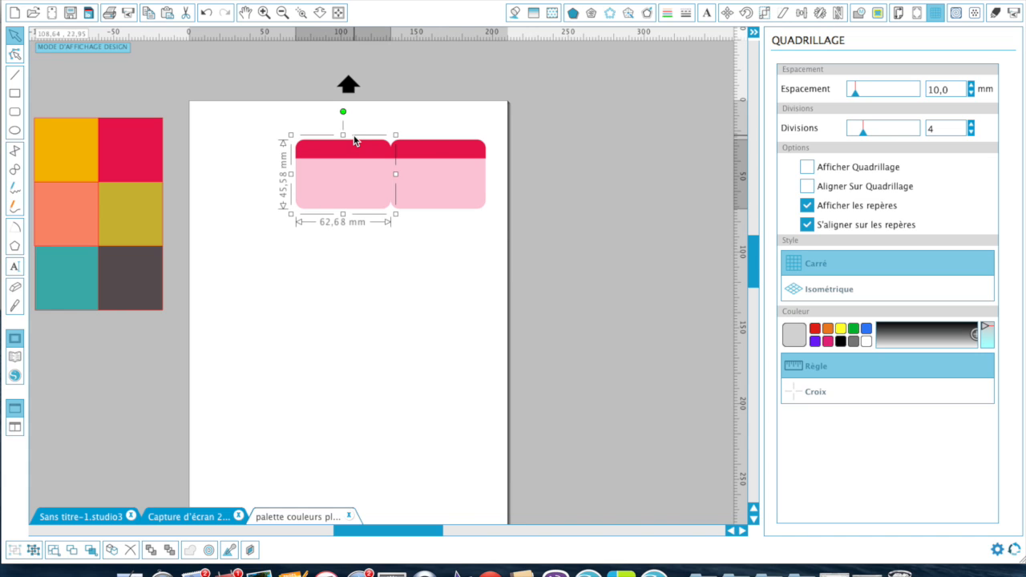
left_click_drag(356, 155, 257, 137)
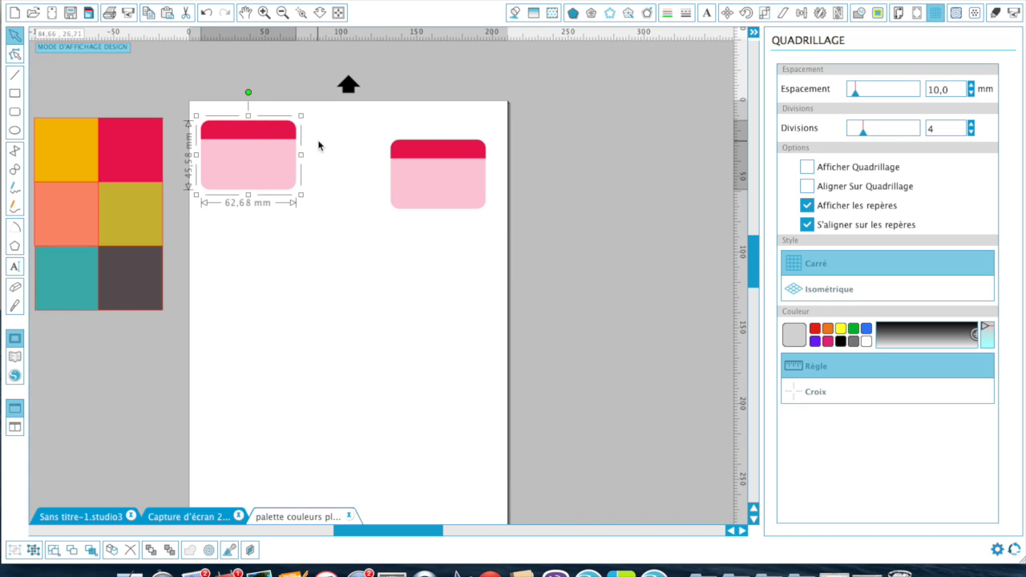
Set the duplicate card's top strip to no cut (Aucune Découpe), and hide the cut line display
left_click(446, 158)
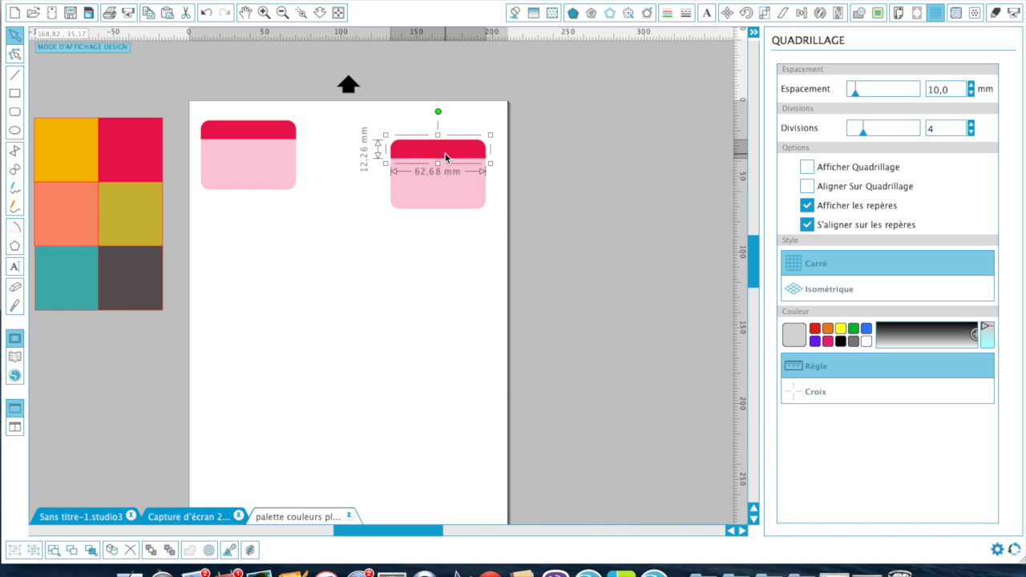
left_click(997, 13)
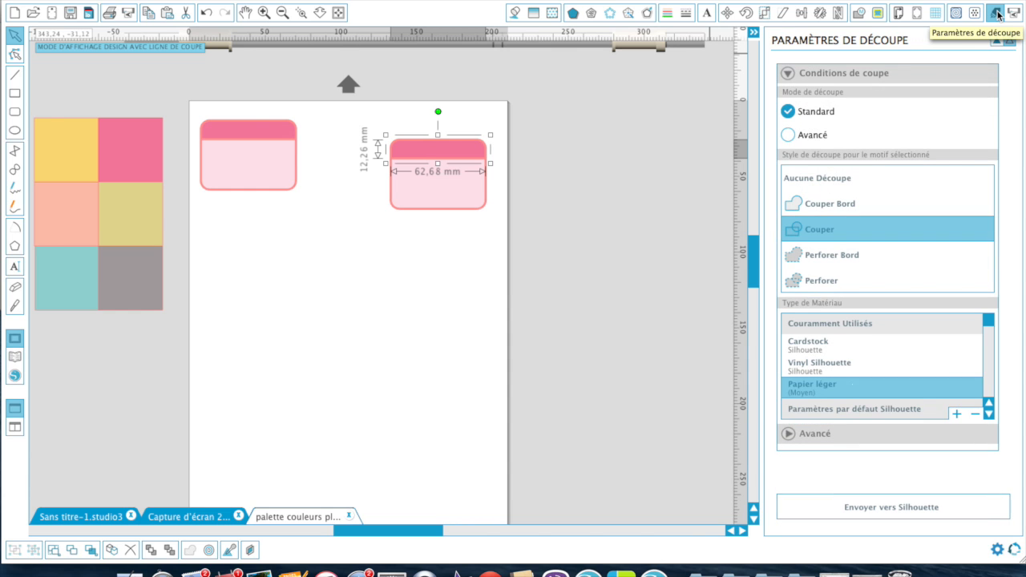
left_click(825, 178)
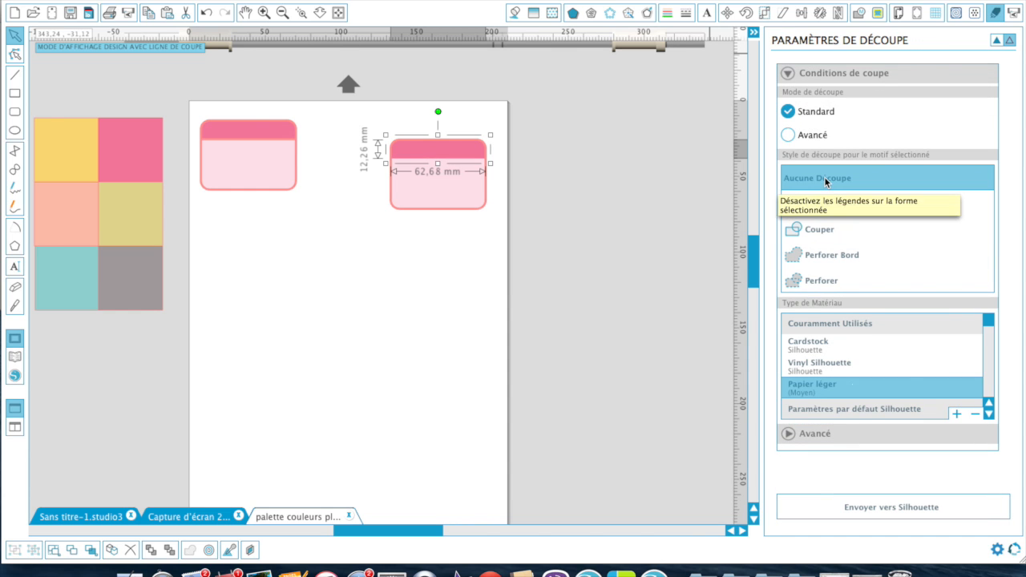
left_click(409, 295)
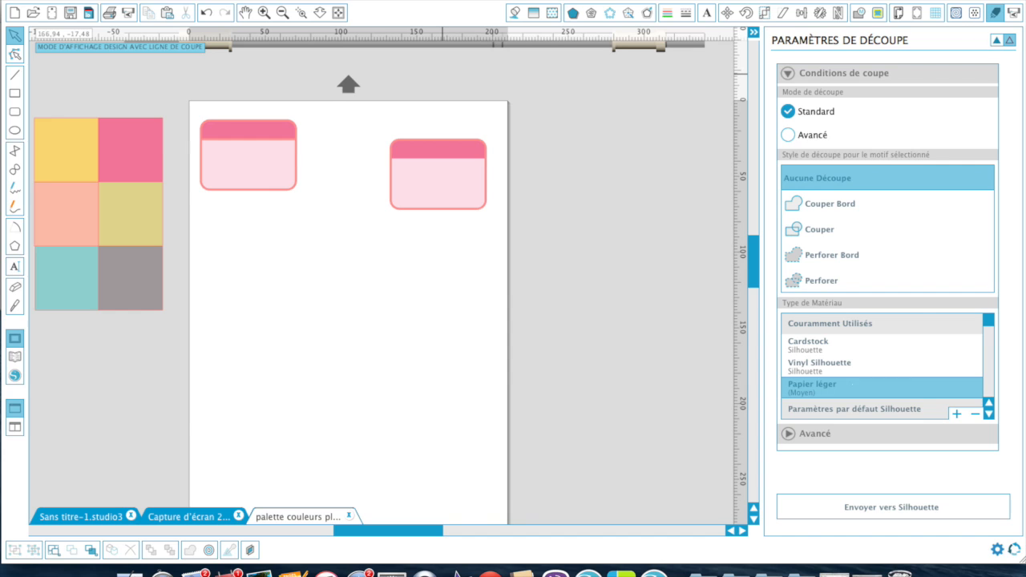
left_click(997, 42)
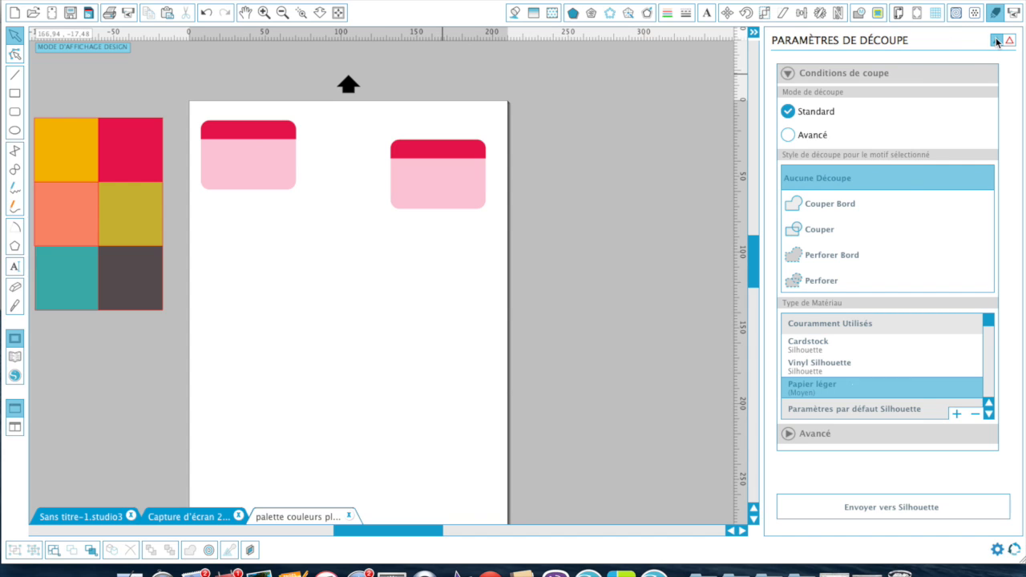
Apply the palette's olive style to both parts of the duplicate card, and set the body's fill transparency to 71.7%
left_click(437, 147)
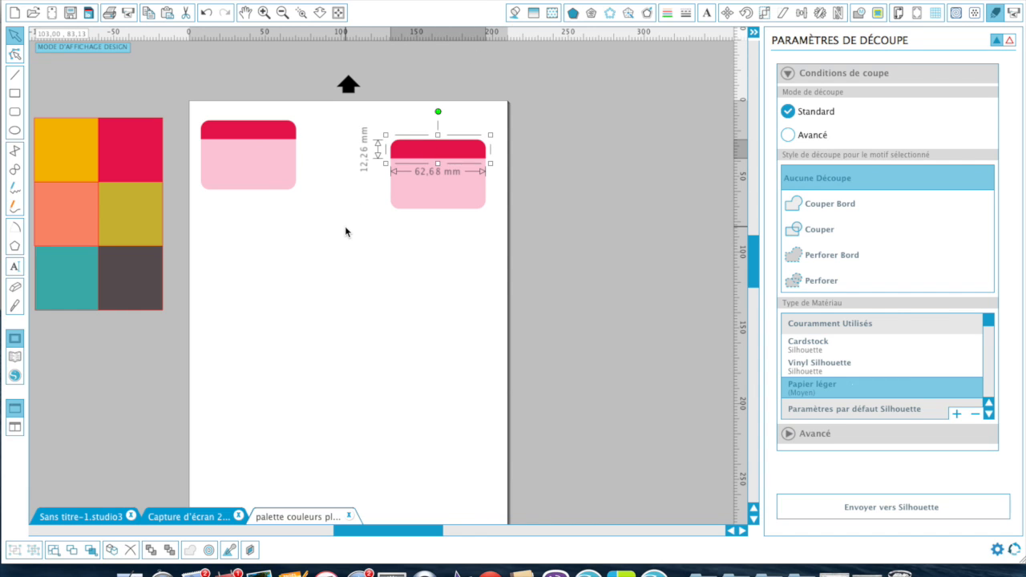
left_click(149, 210)
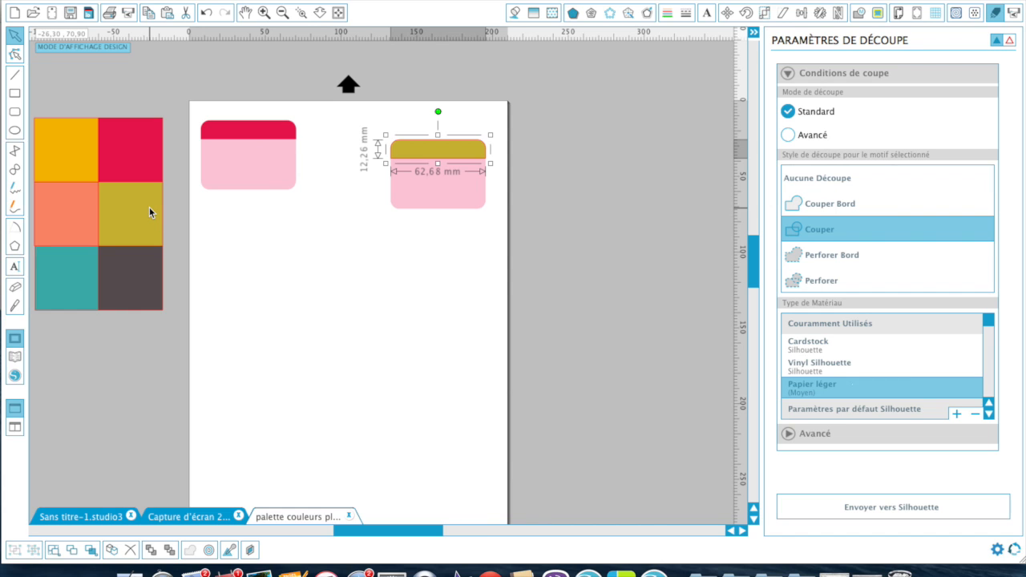
left_click(441, 211)
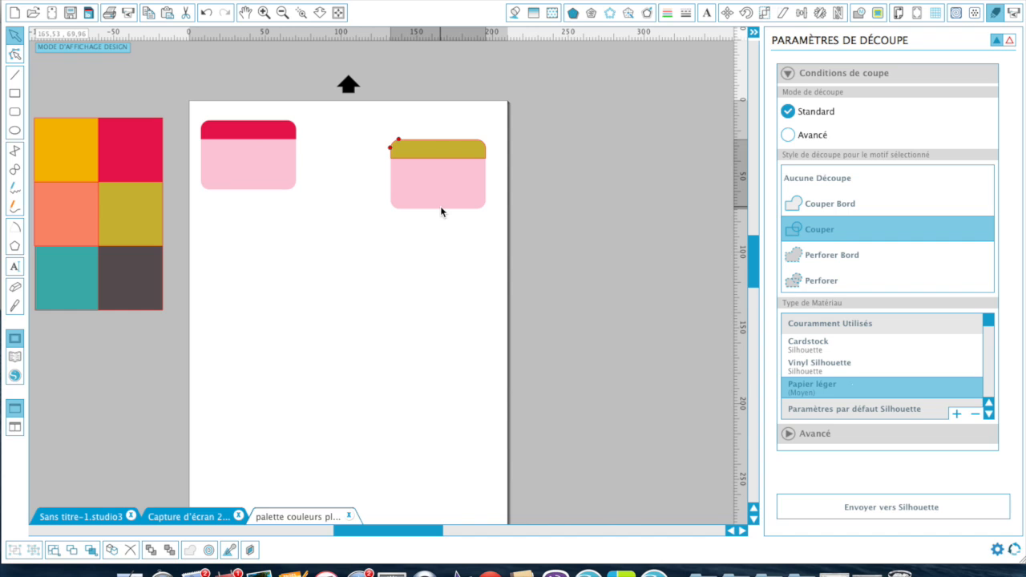
left_click(152, 225)
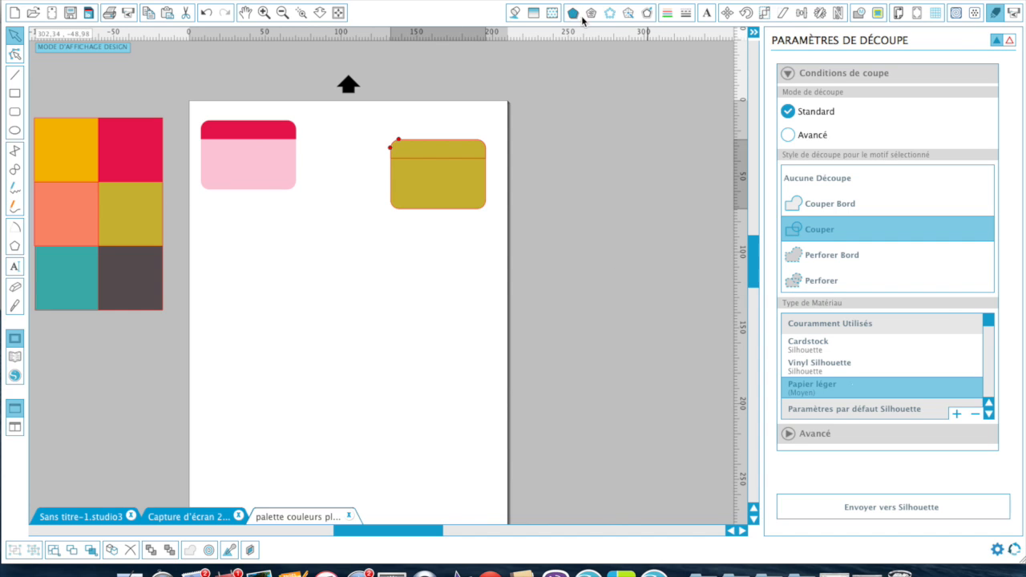
left_click(513, 19)
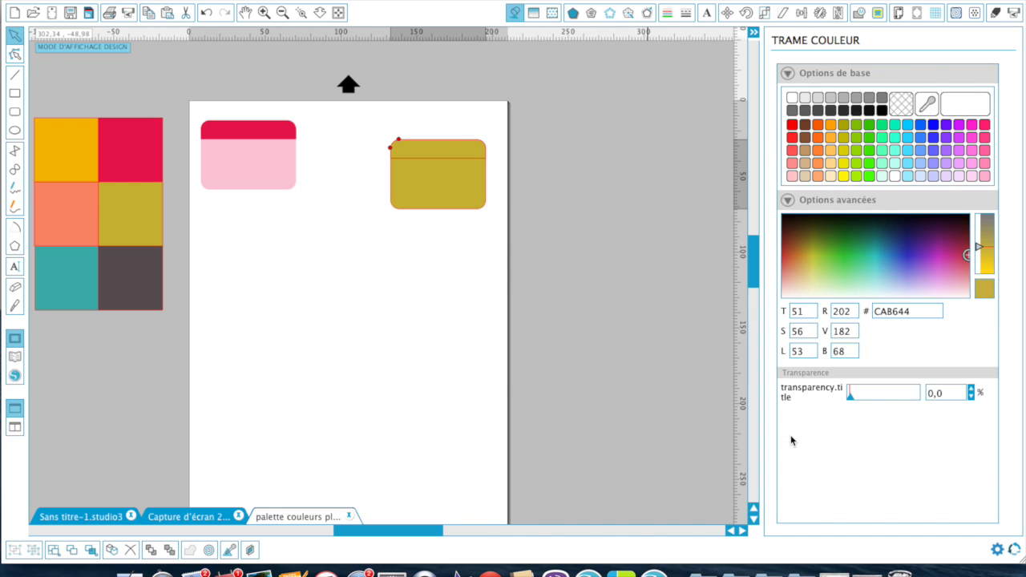
left_click_drag(848, 399, 900, 398)
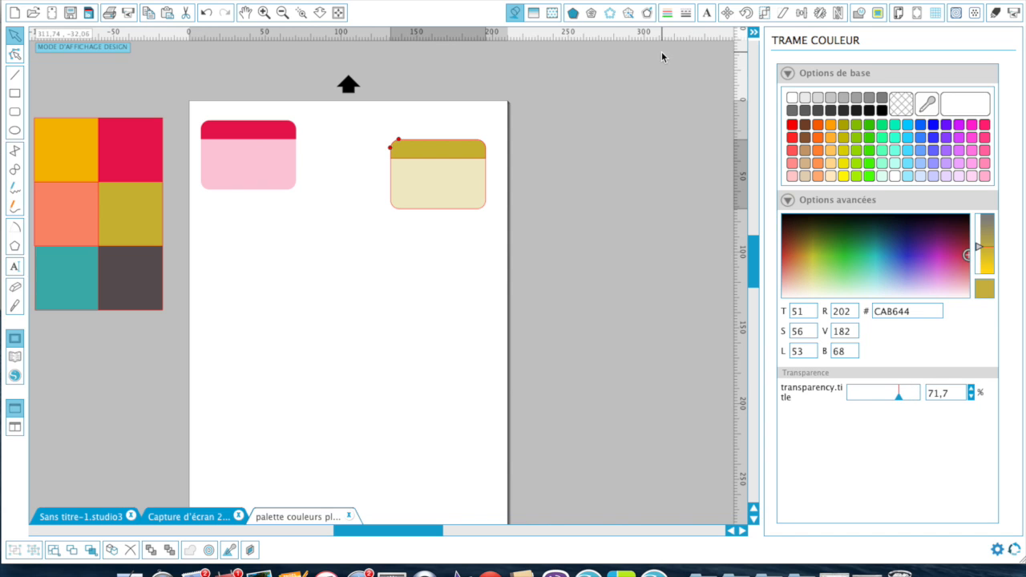
Make the olive card's outlines transparent, and move the grouped card just right of the crimson card with their tops level
left_click_drag(357, 132, 518, 284)
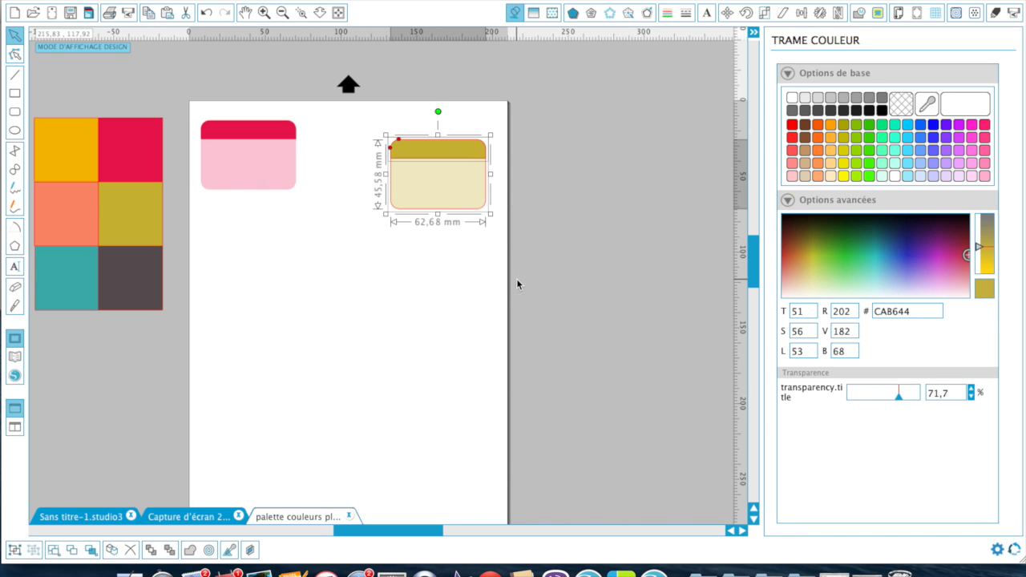
left_click(666, 13)
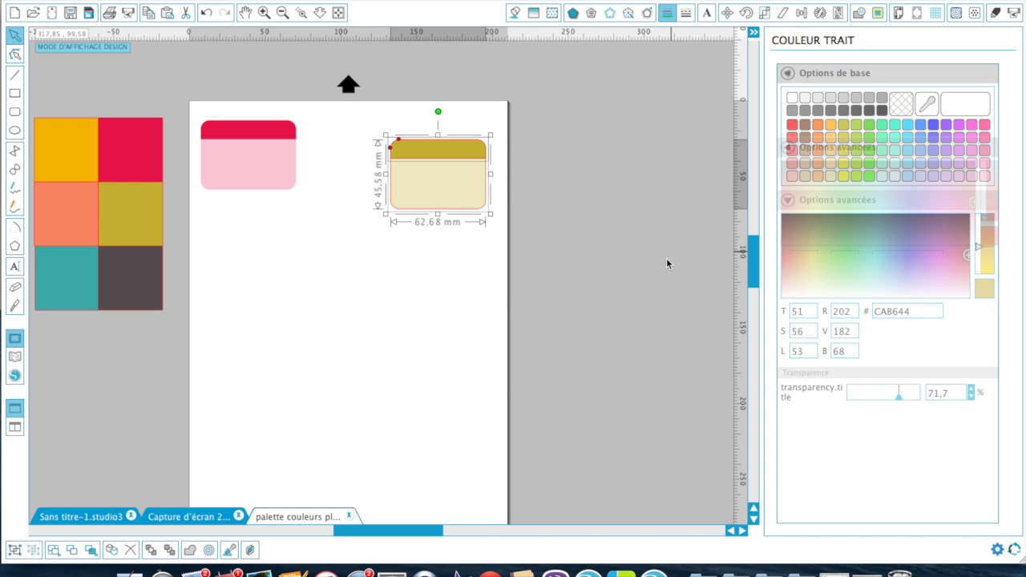
left_click(901, 105)
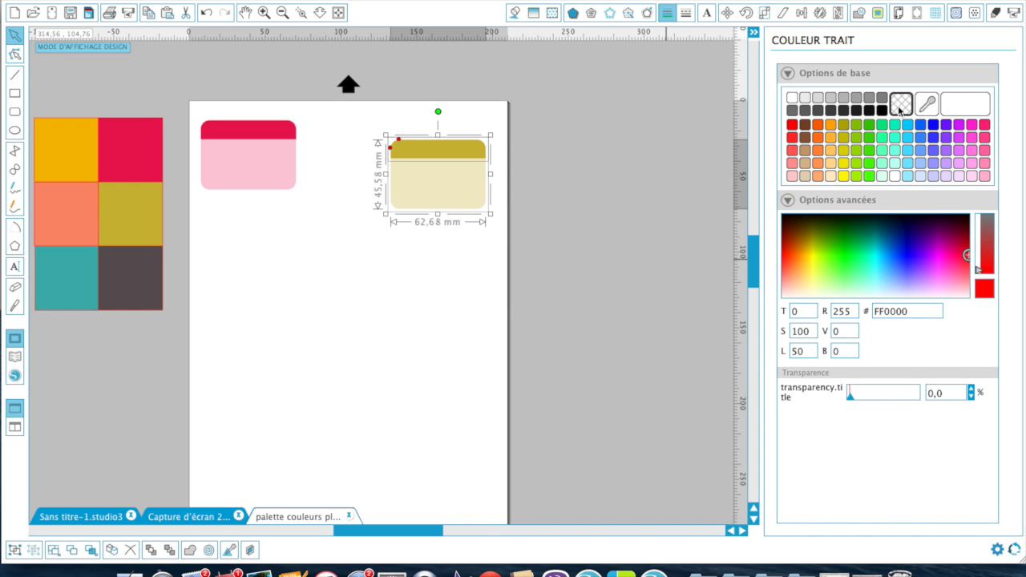
left_click(441, 185)
left_click_drag(441, 186, 354, 167)
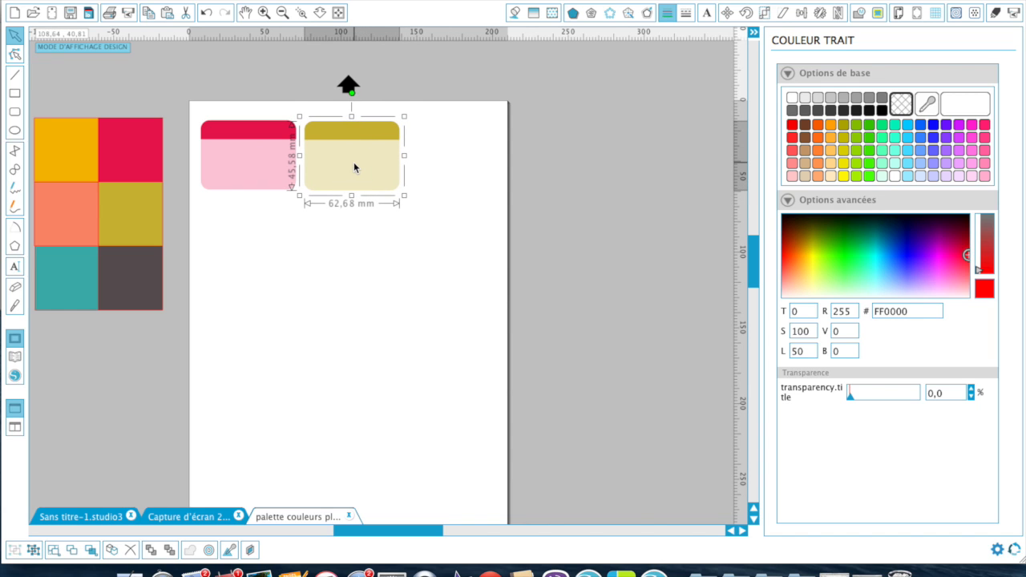
Move the olive and crimson cards down and right on the page, keeping them side by side with their tops level
left_click_drag(354, 168, 406, 247)
left_click(267, 172)
left_click_drag(267, 172, 320, 263)
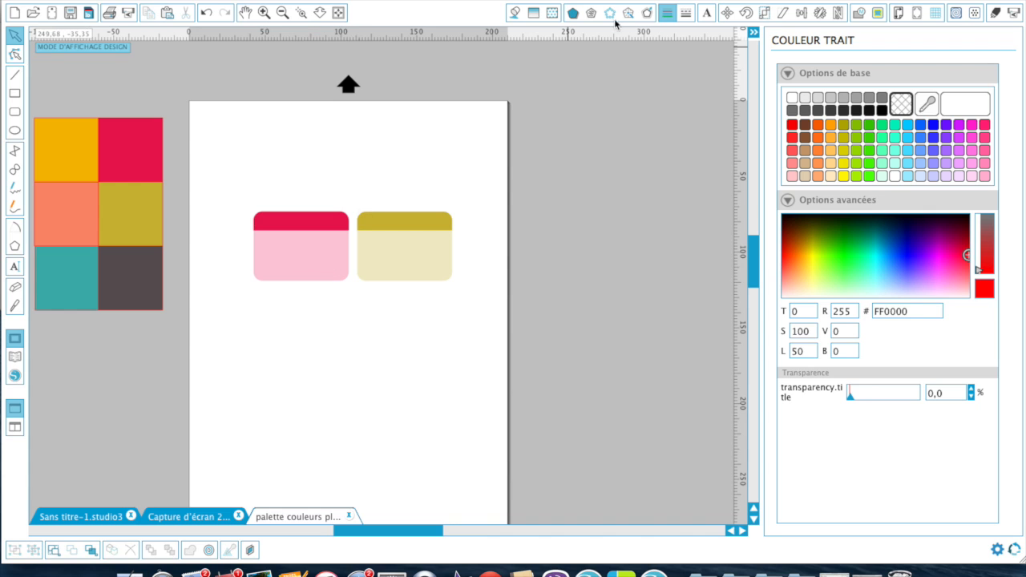
Add Type 1 registration marks (CAMEO, Portrait, Curio) to the page
left_click(899, 13)
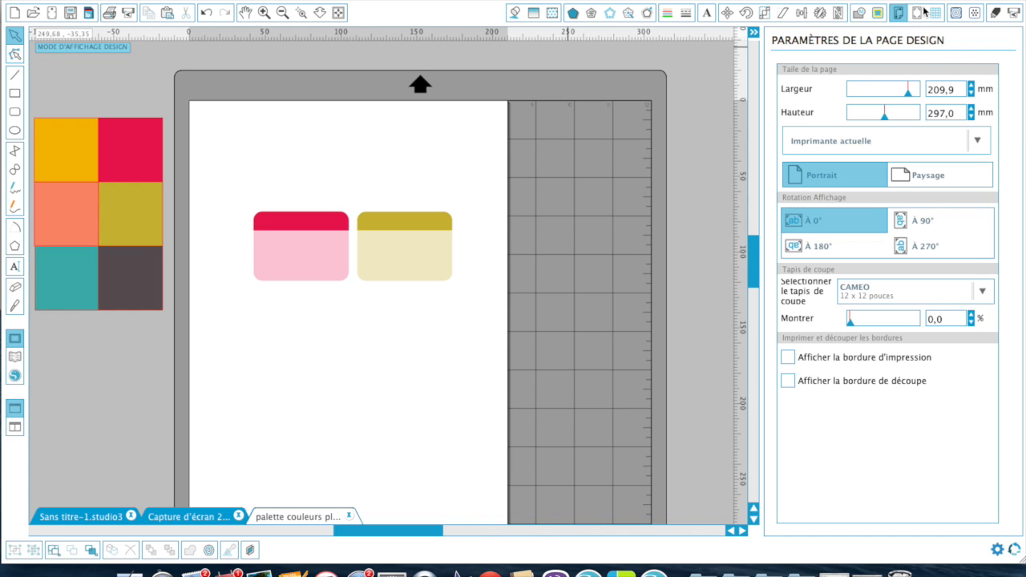
left_click(919, 13)
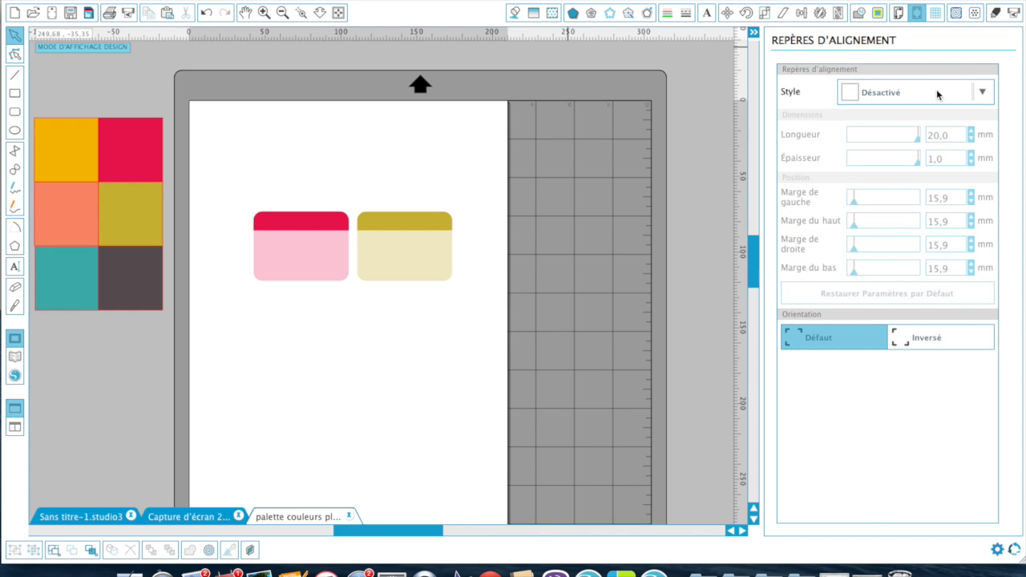
left_click(982, 94)
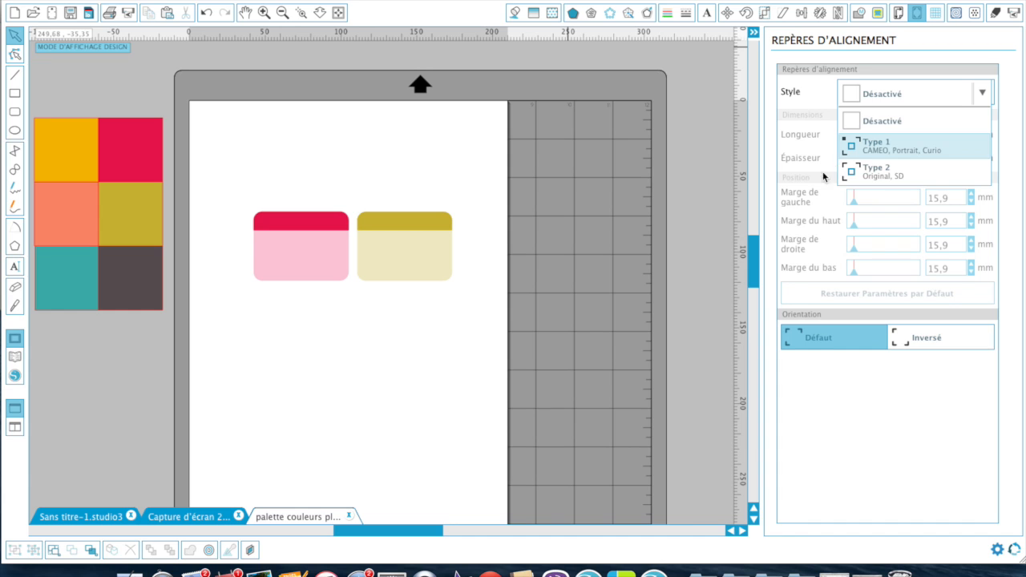
left_click(855, 151)
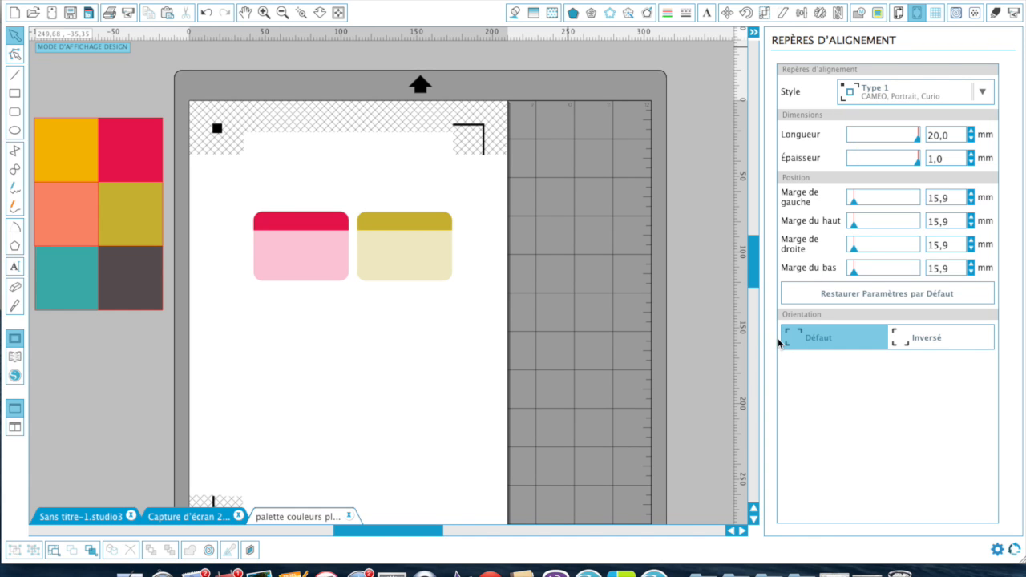
Show the print border (bordure d'impression) and the cut border (bordure de découpe) on the page
left_click(898, 12)
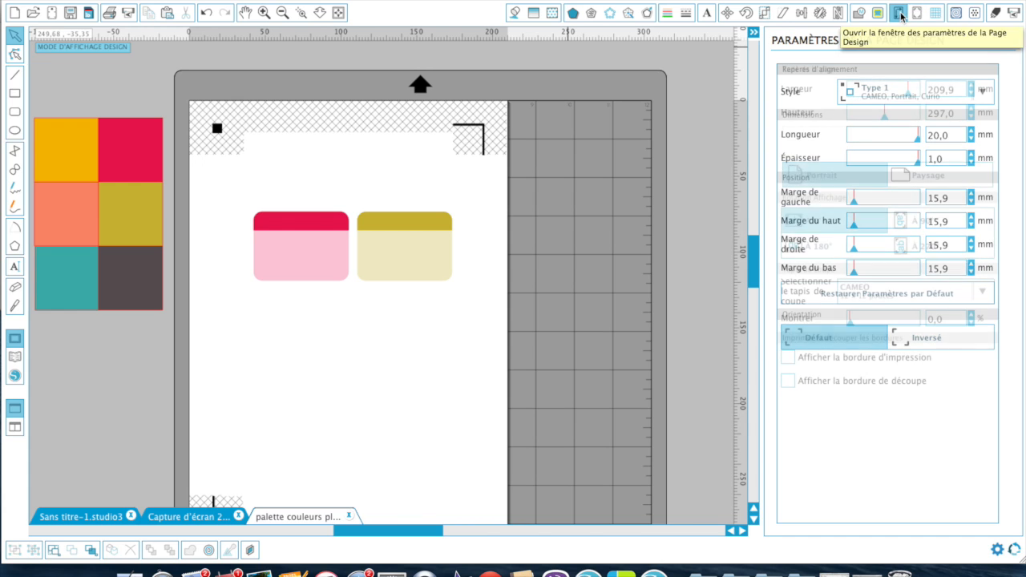
left_click(789, 357)
left_click(788, 381)
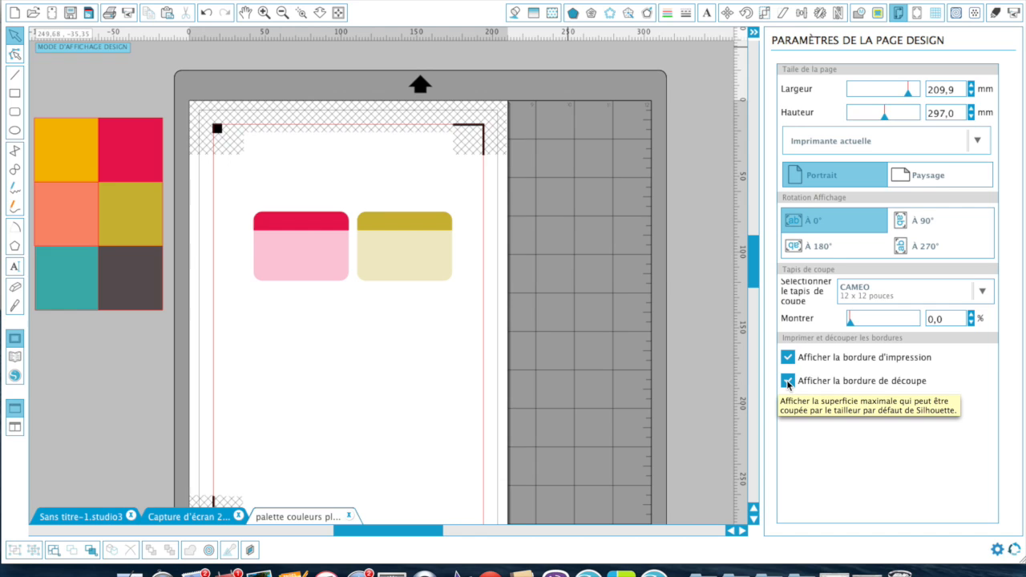